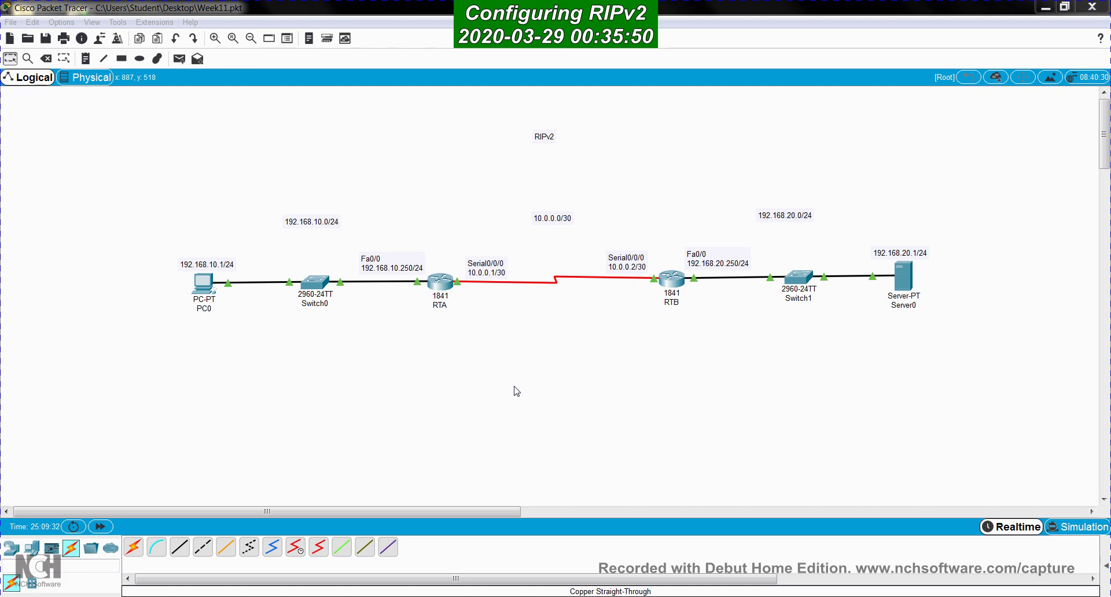
click(539, 158)
mouse_move(207, 287)
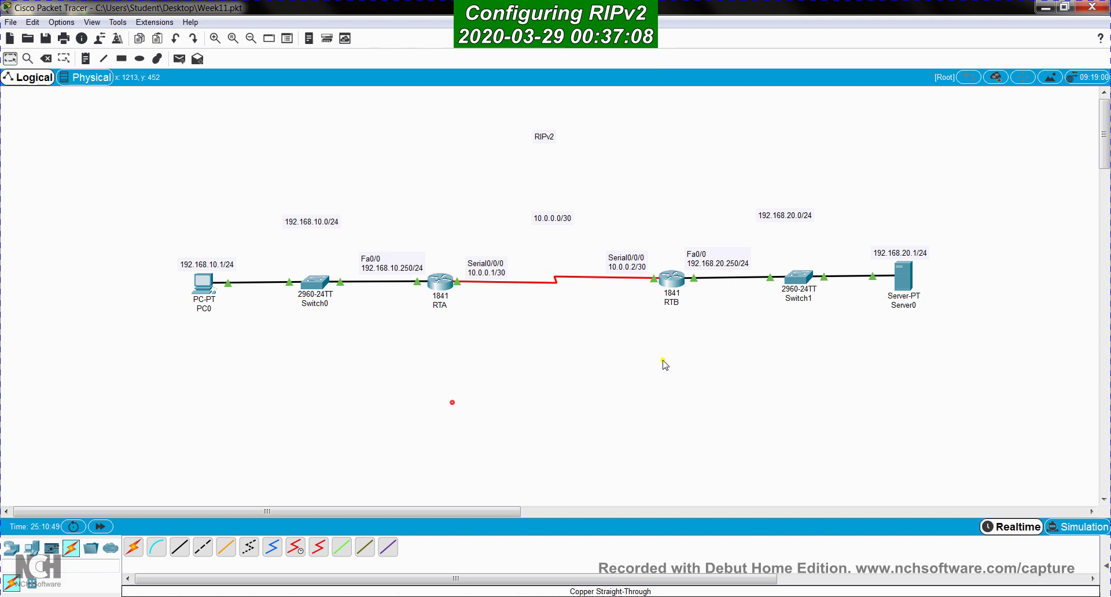
mouse_move(910, 281)
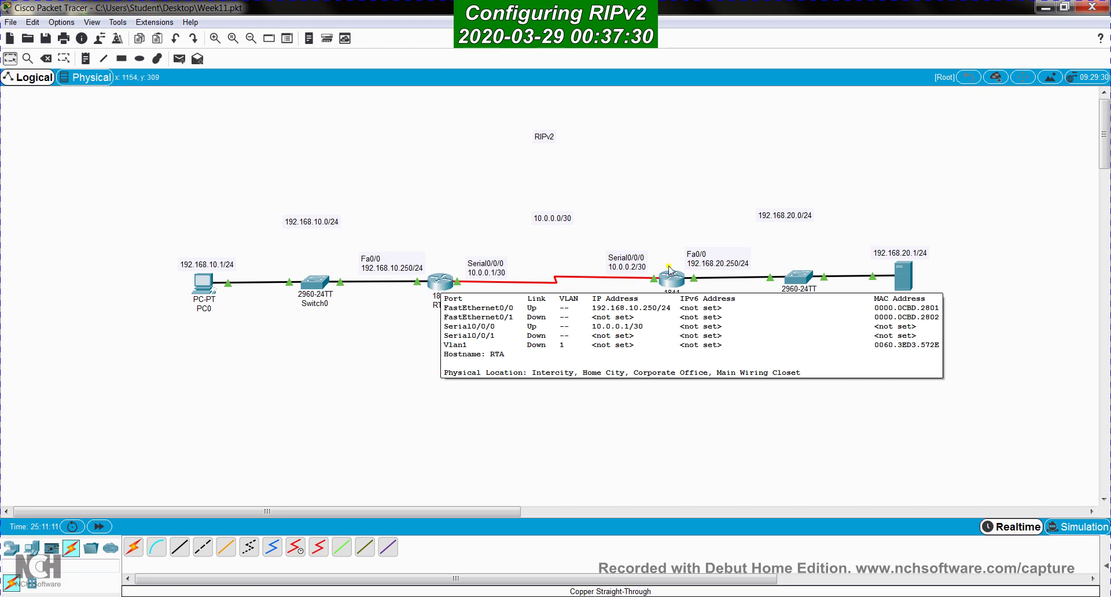
mouse_move(670, 280)
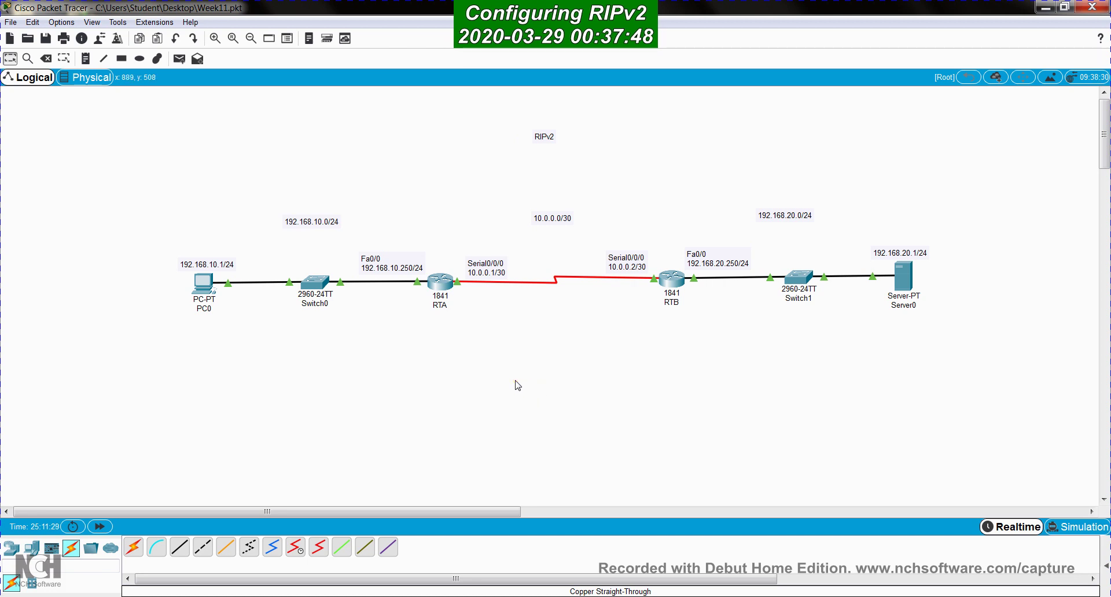
Step: Open router RTA's command-line interface and enter privileged EXEC mode with en
click(440, 283)
drag(460, 116, 766, 113)
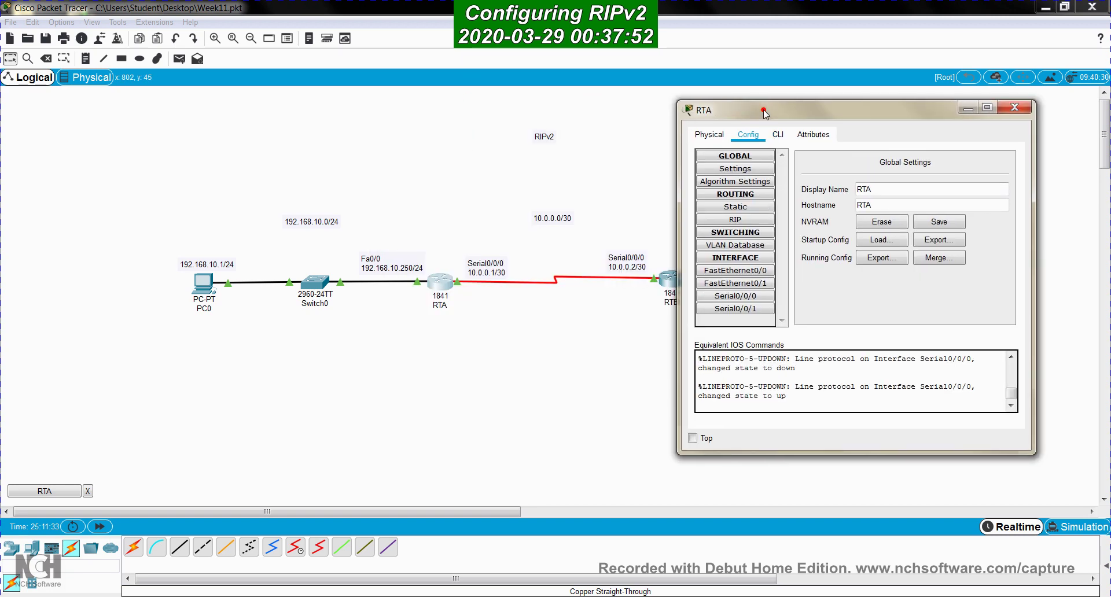
click(776, 134)
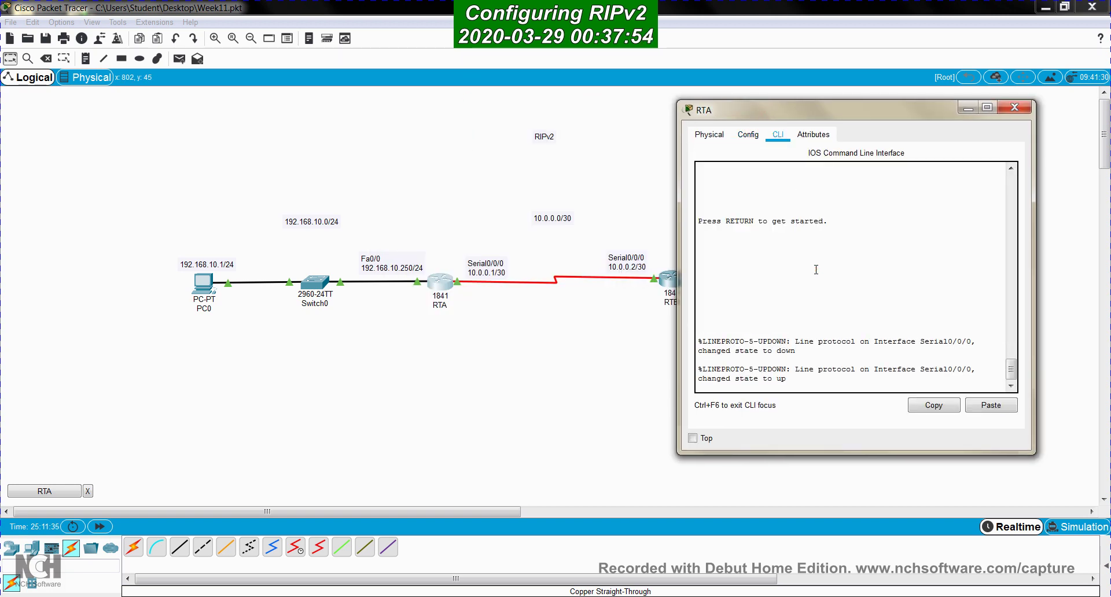
key(Return)
key(Return)
text(en)
key(Return)
key(Return)
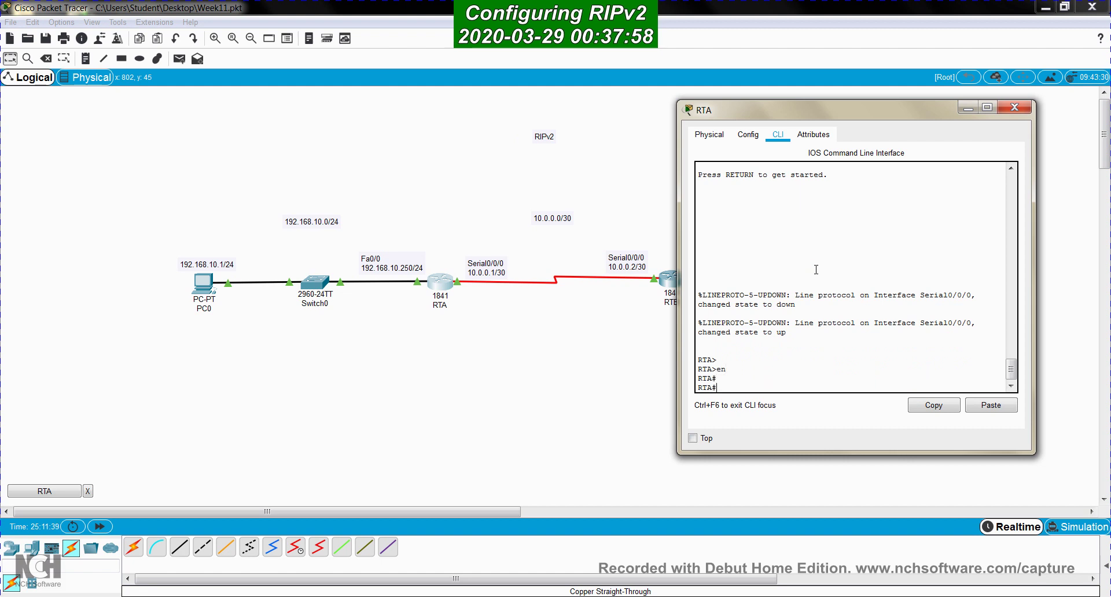
Step: Display RTA's IP routing table with show ip route and examine its directly connected network entries
text(show ip ro)
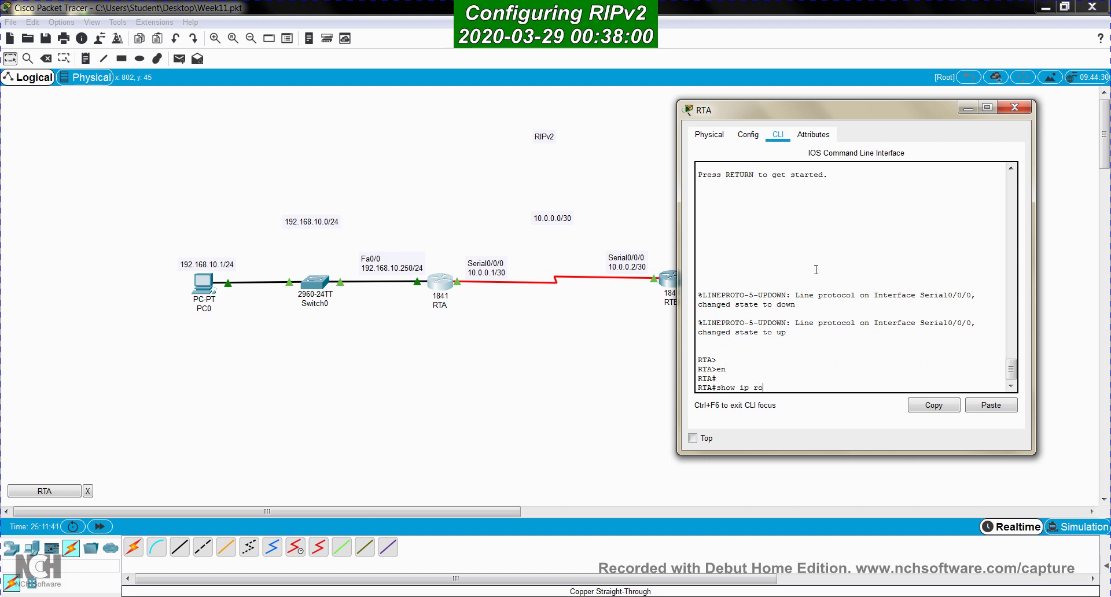
text(ute)
key(Return)
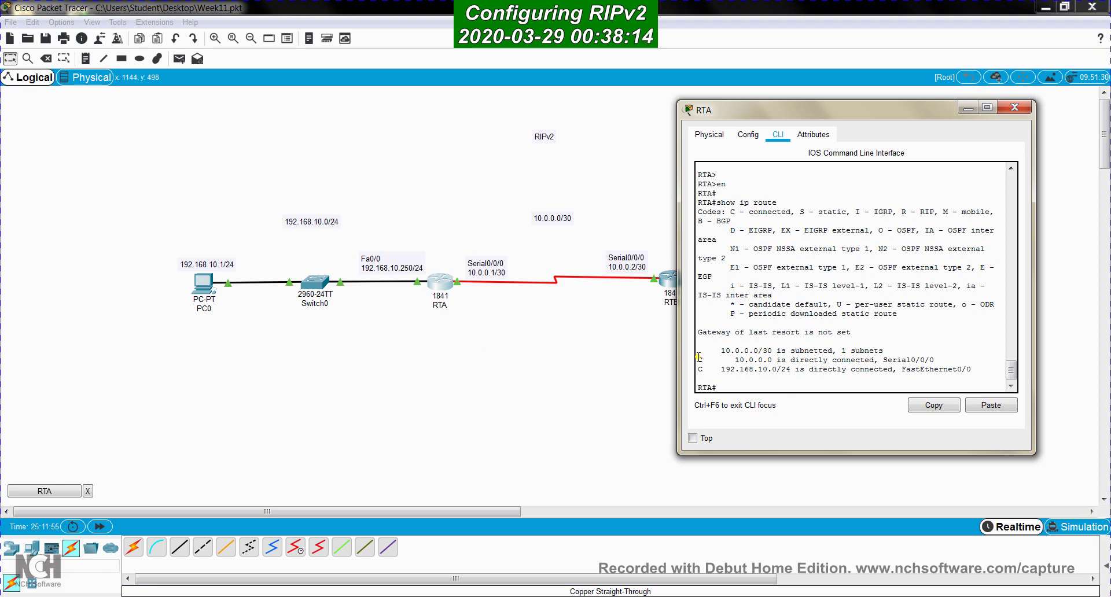
click(701, 359)
drag(1034, 454, 1107, 478)
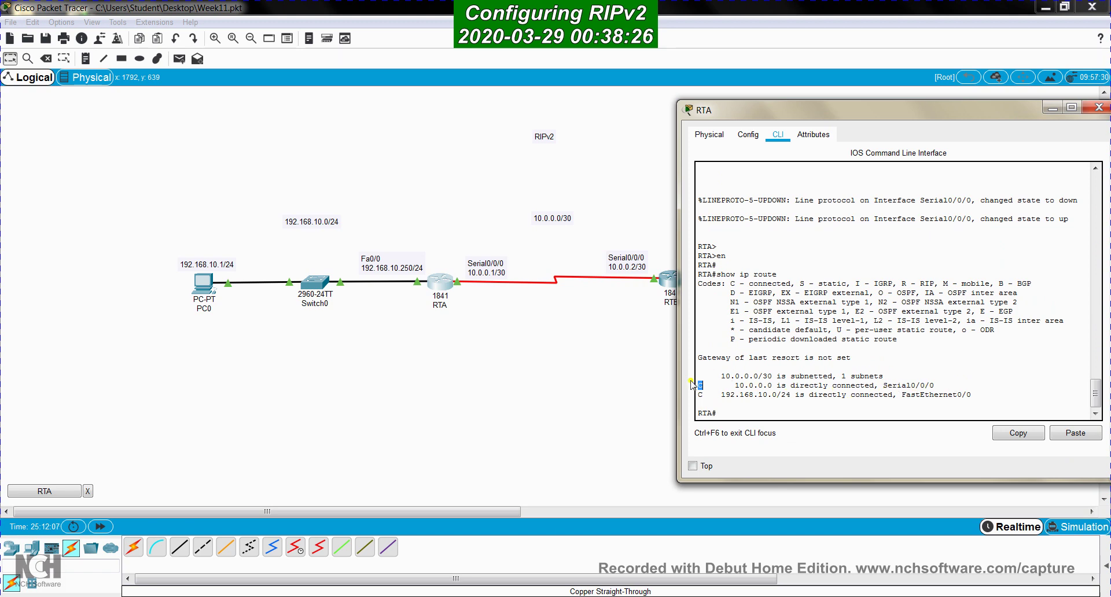
click(754, 396)
drag(718, 397, 800, 397)
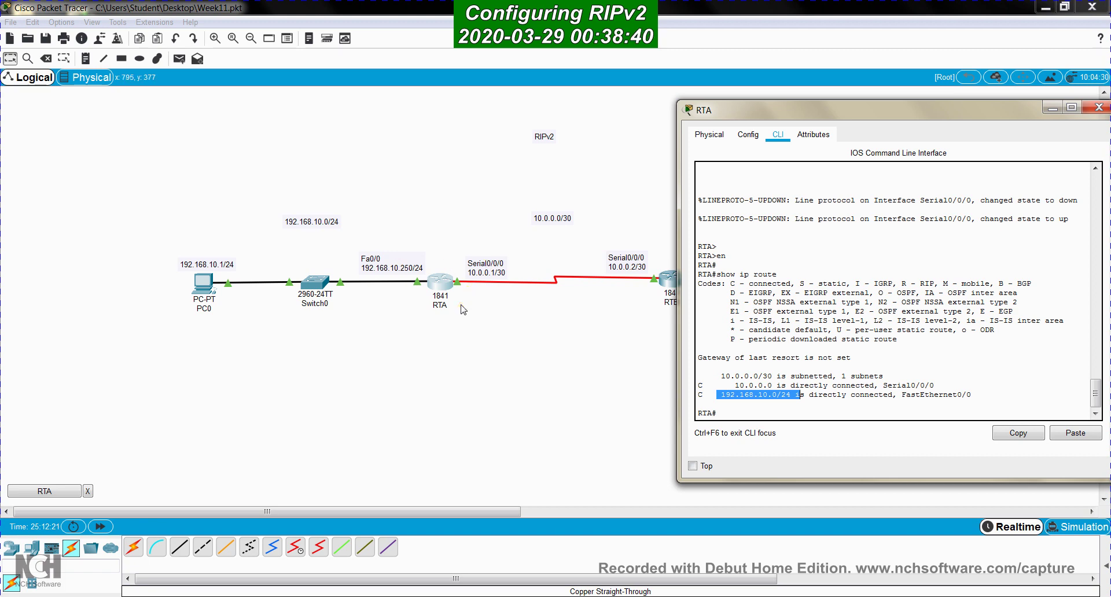
drag(731, 386, 996, 398)
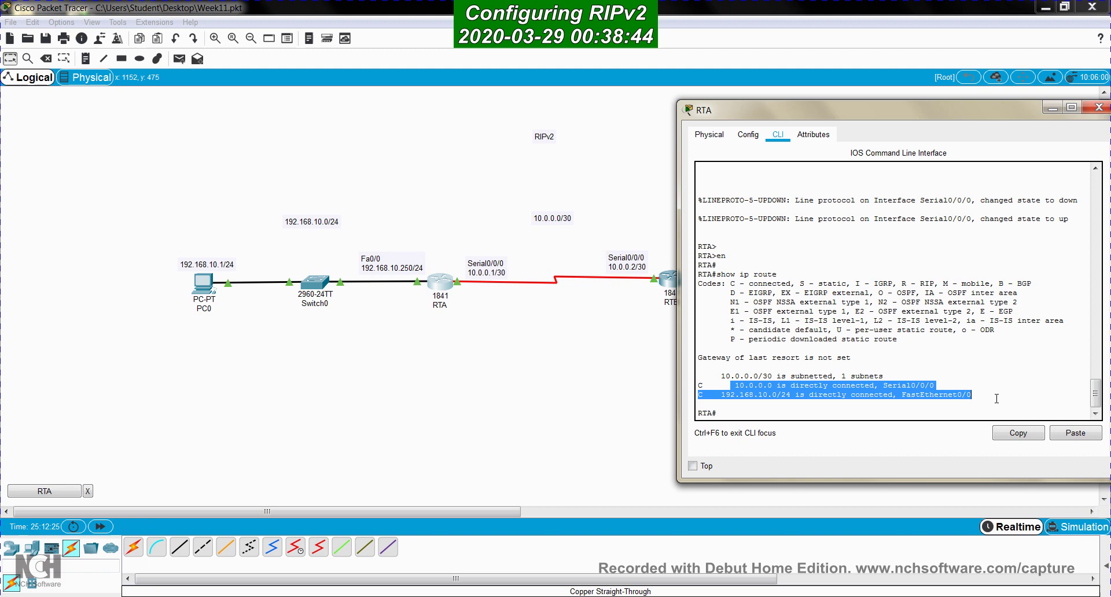
click(722, 386)
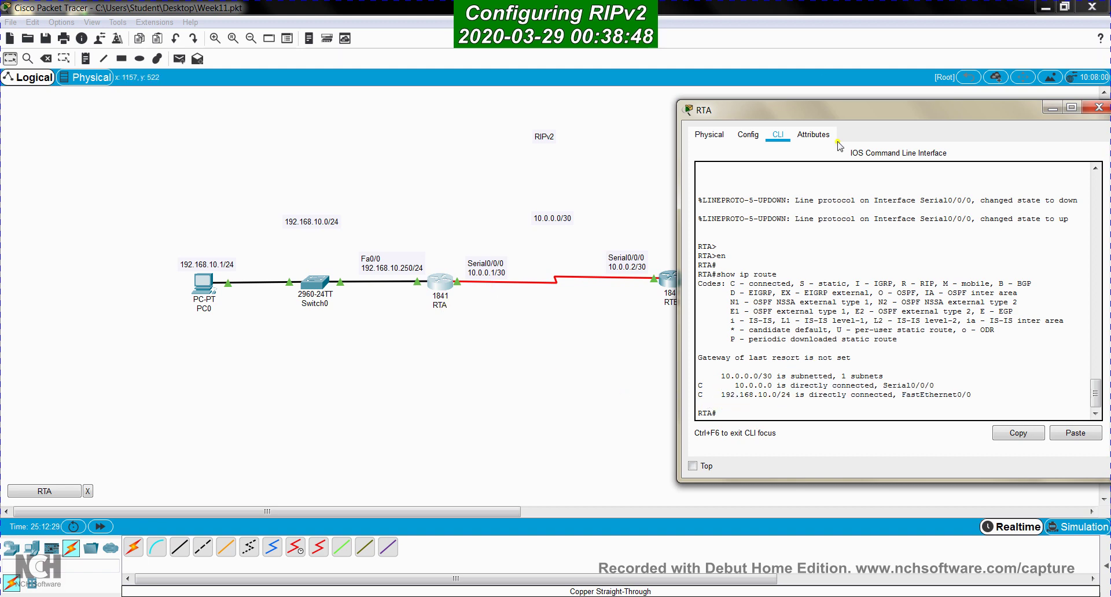
drag(815, 113, 231, 55)
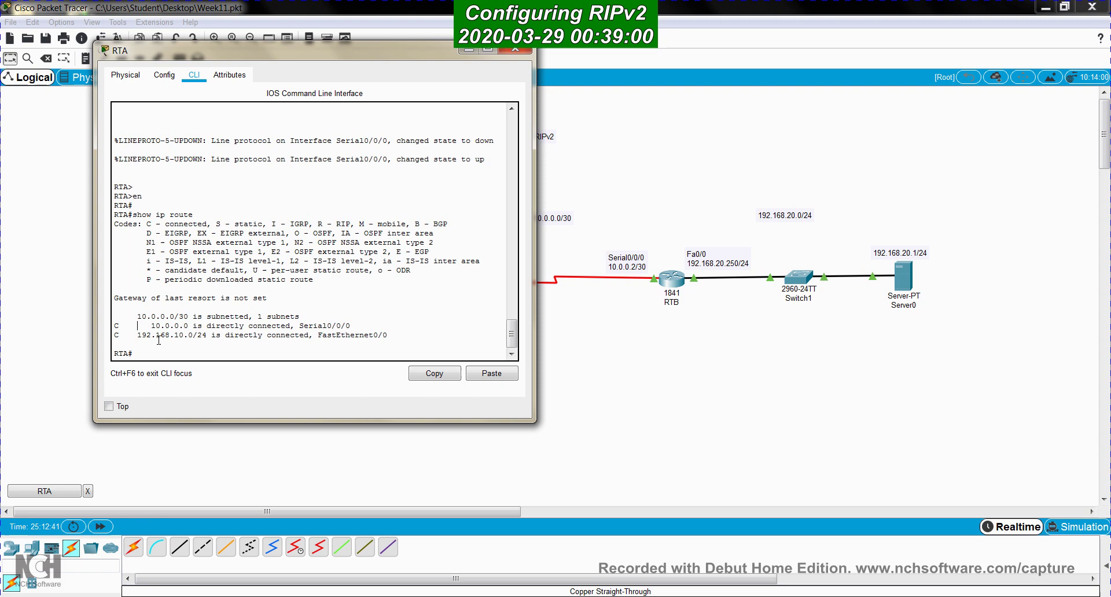
click(654, 348)
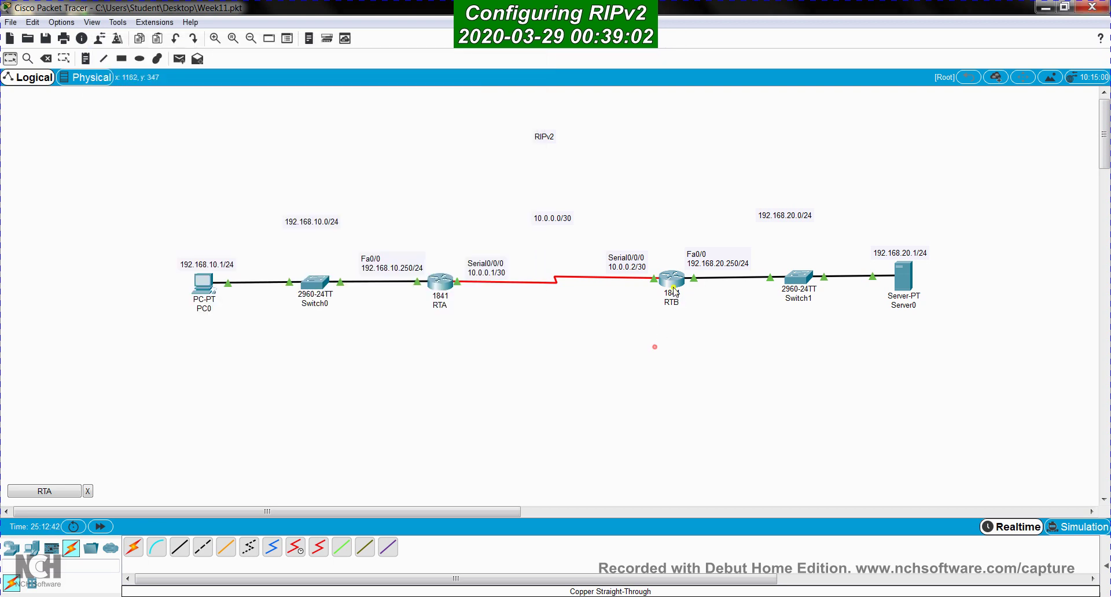
Step: Open router RTB's command-line interface in an enlarged window and enter privileged EXEC mode with en
click(674, 285)
drag(733, 467, 948, 514)
click(477, 148)
click(557, 324)
key(Return)
key(Return)
text(en)
key(Return)
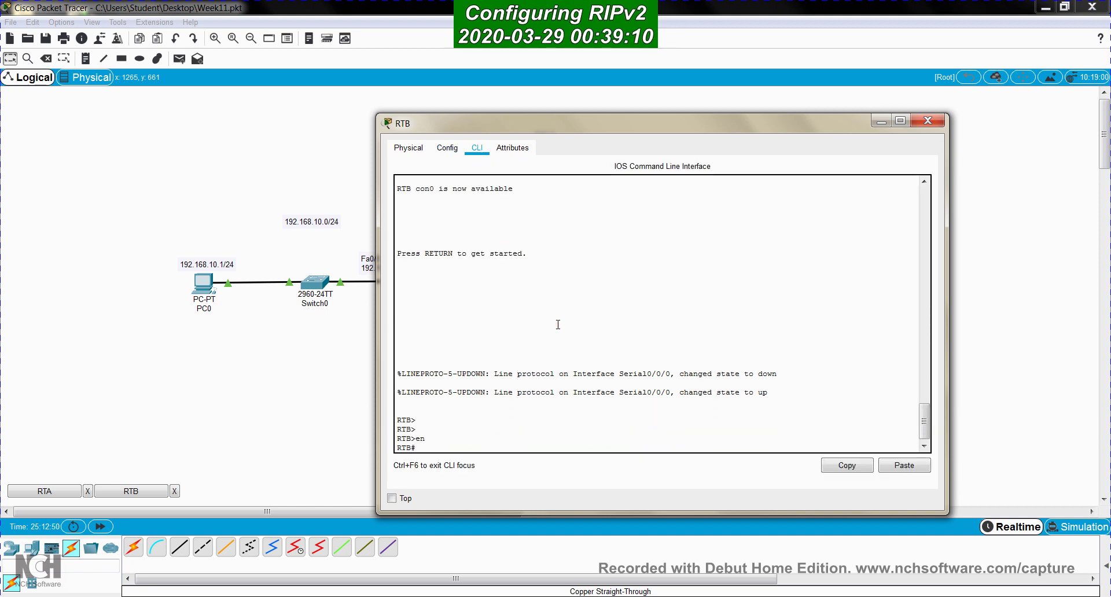
Step: Display RTB's IP routing table with show ip route and compare its connected networks with the topology
text(show ip route)
key(Return)
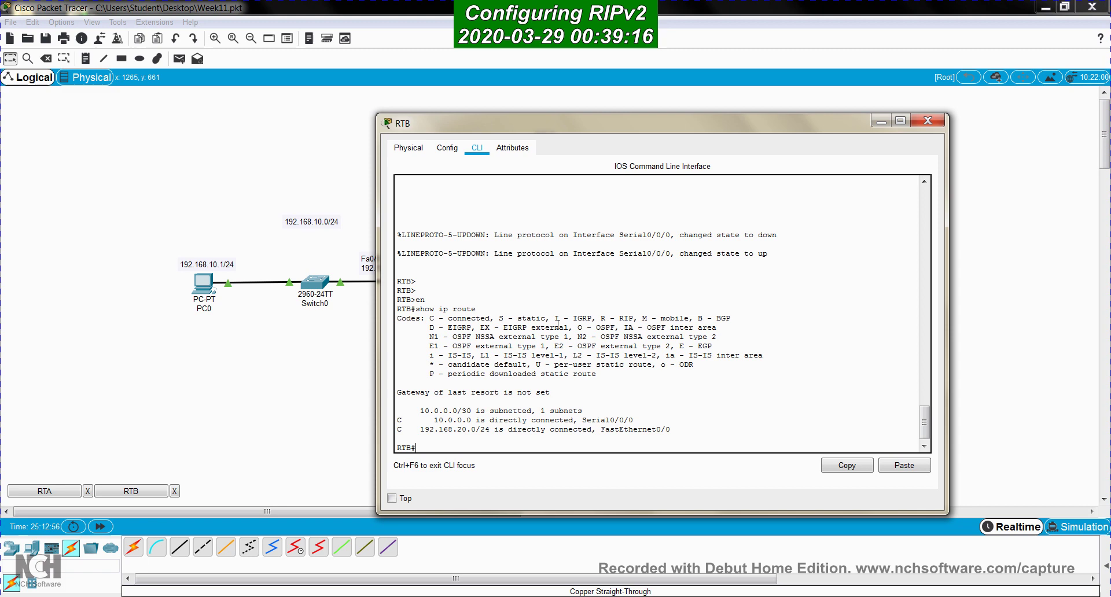
drag(625, 126, 246, 41)
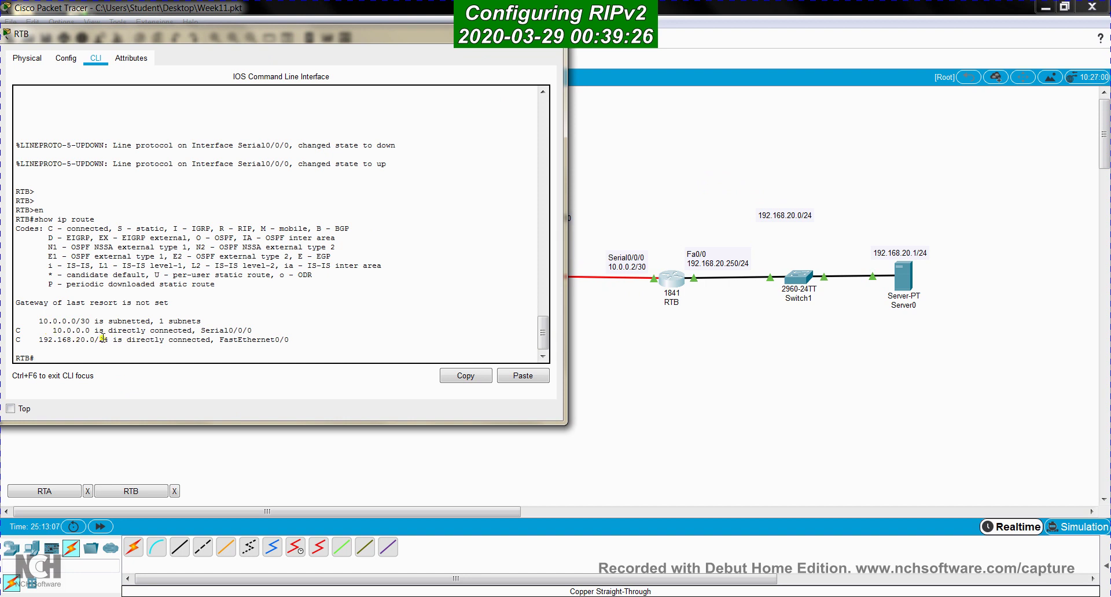
drag(244, 39, 759, 69)
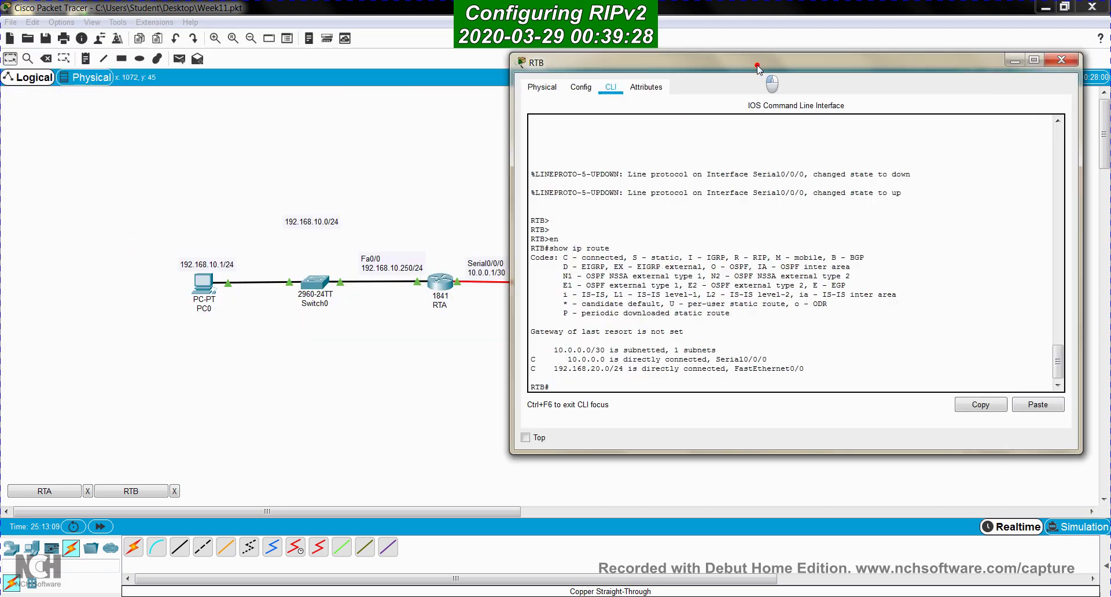
key(alt+F4)
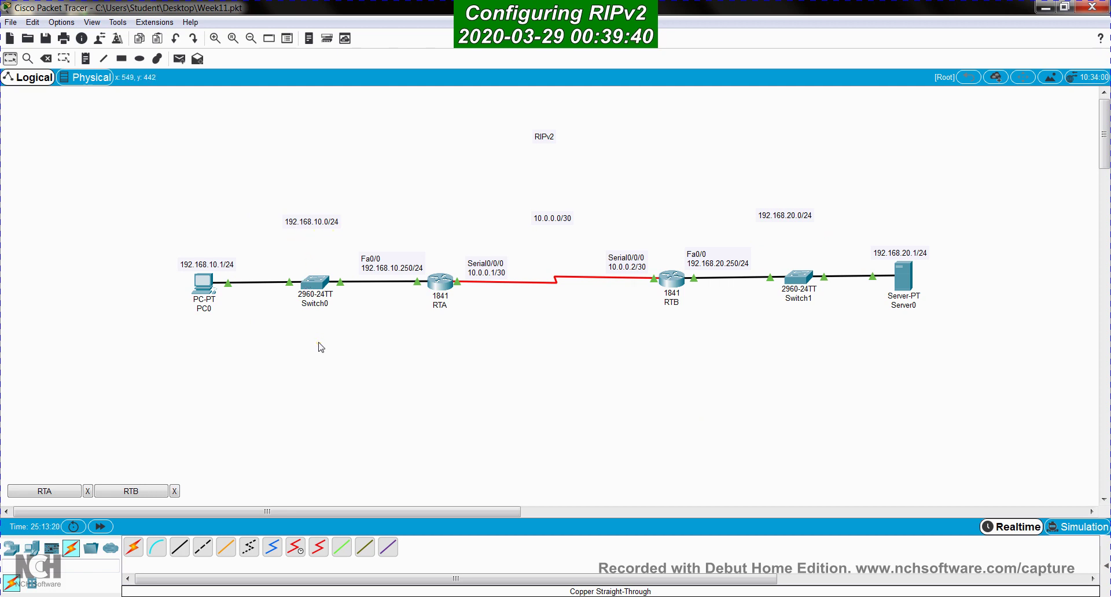
Step: Return to RTA's command line and enter global configuration mode with conf t
click(436, 289)
drag(325, 51, 793, 80)
key(Return)
key(Return)
key(Return)
text(c)
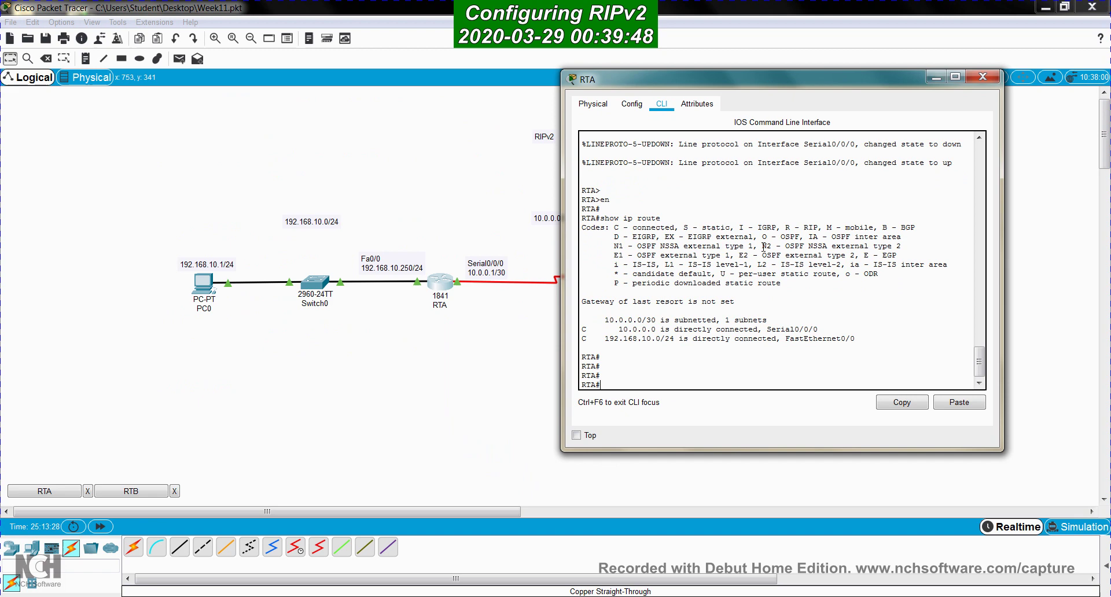
text(onf t)
key(Return)
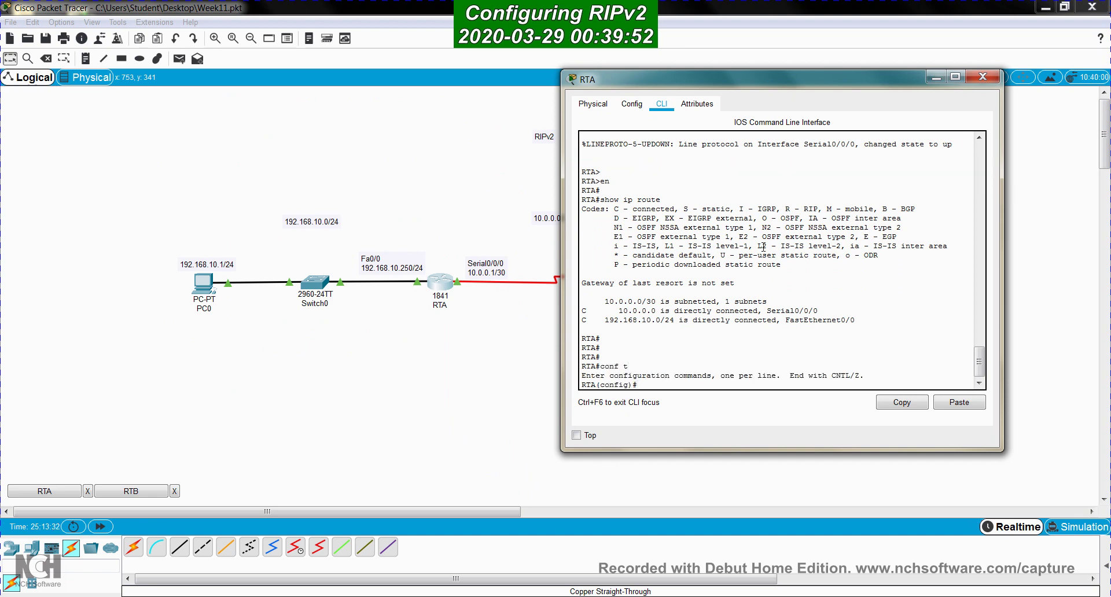
Step: List RTA's available routing protocols with router ? and enter RIP configuration using router rip
text(router ?)
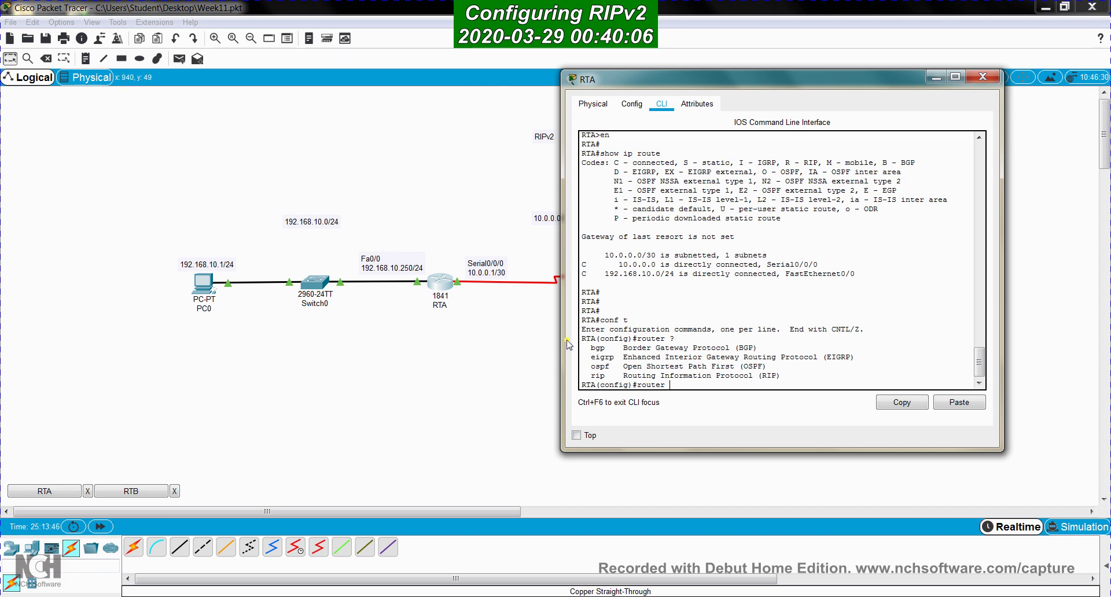
drag(590, 348, 609, 348)
click(592, 358)
drag(592, 376, 606, 376)
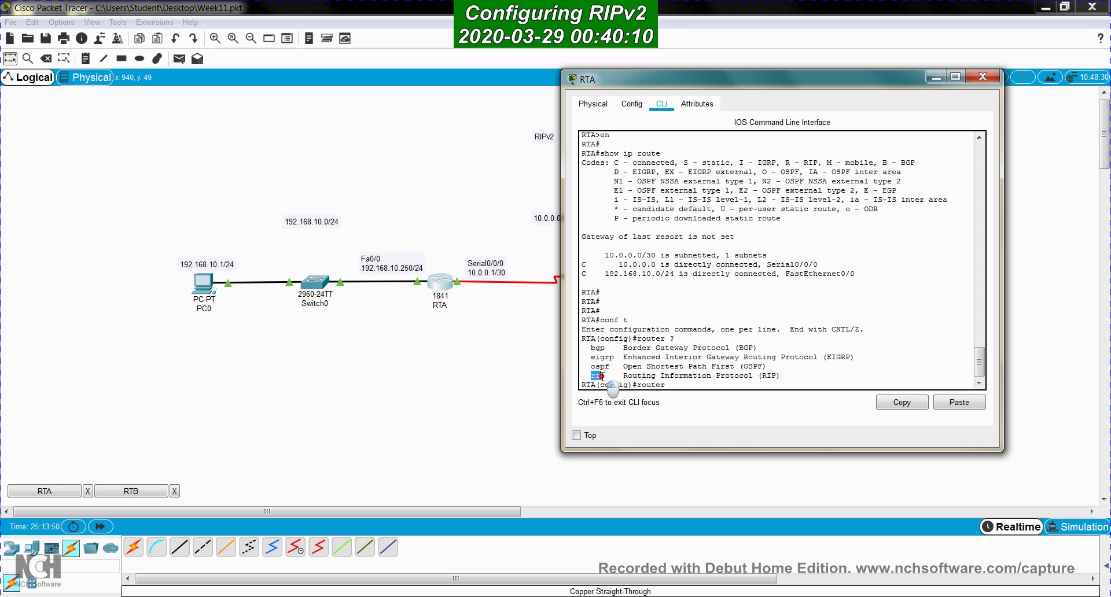
text(rip)
key(Return)
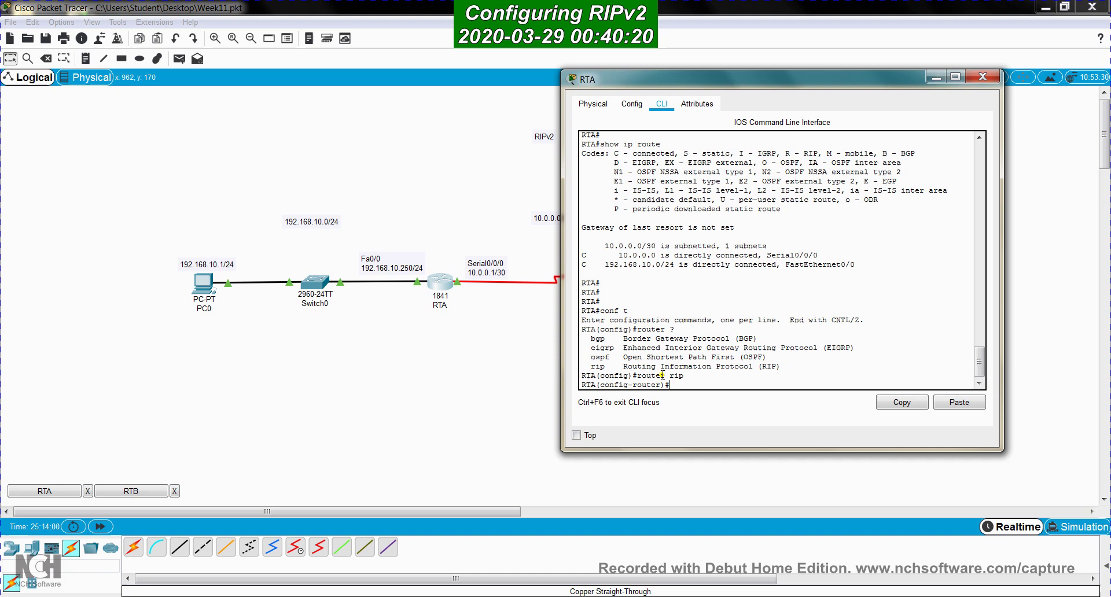
Step: Set RIP on RTA to version 2 and advertise the networks 192.168.10.0 and 10.0.0.0
text(rsion 2)
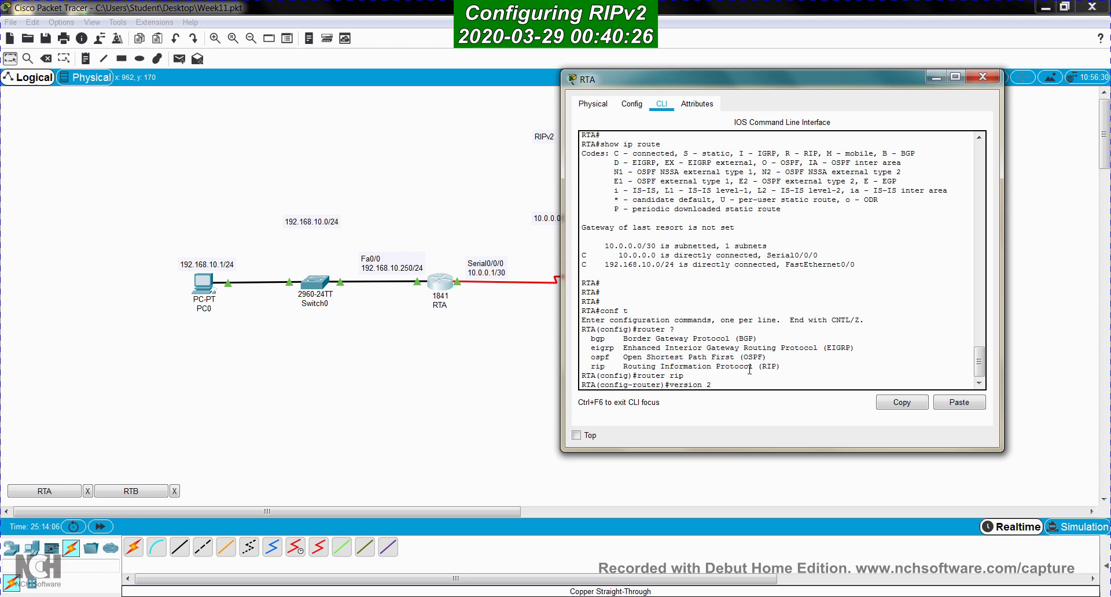
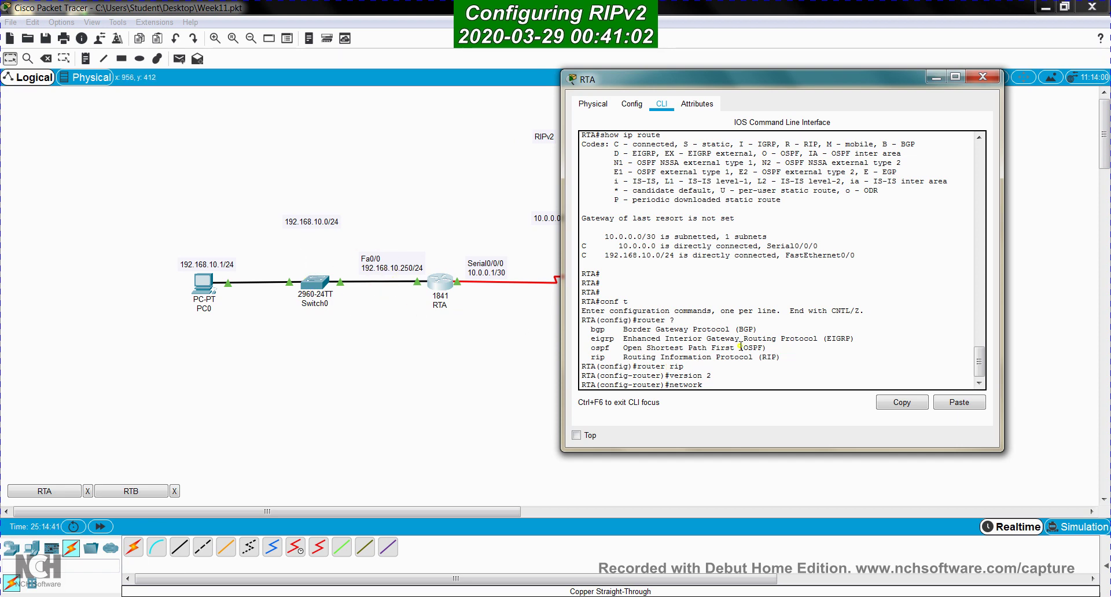
text(192.168.10.0)
key(Return)
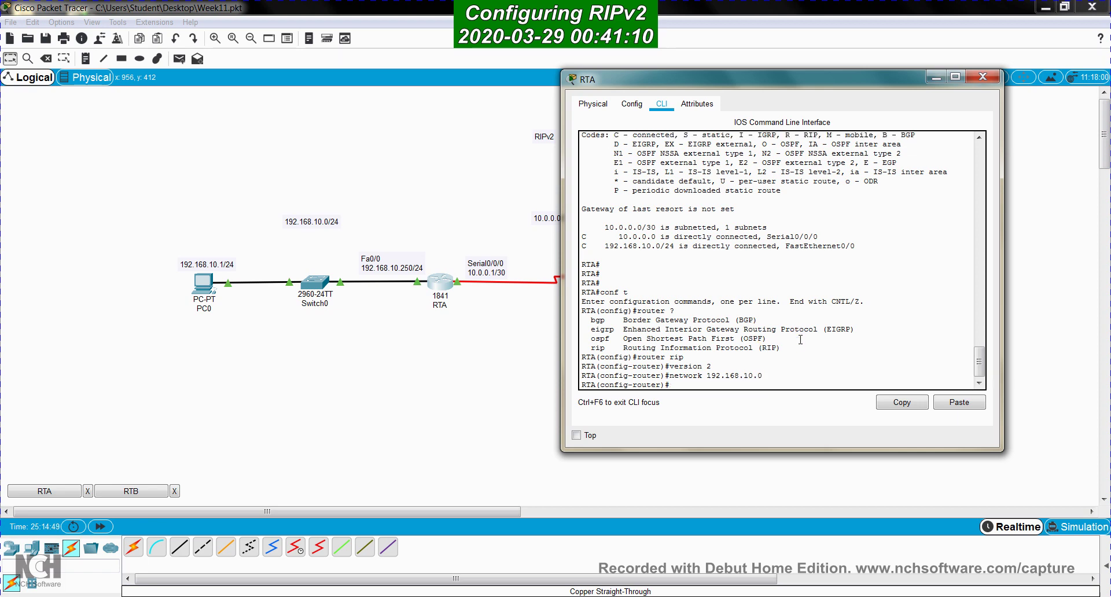
text(m)
text(etwork)
text(10.0.0.0)
key(Return)
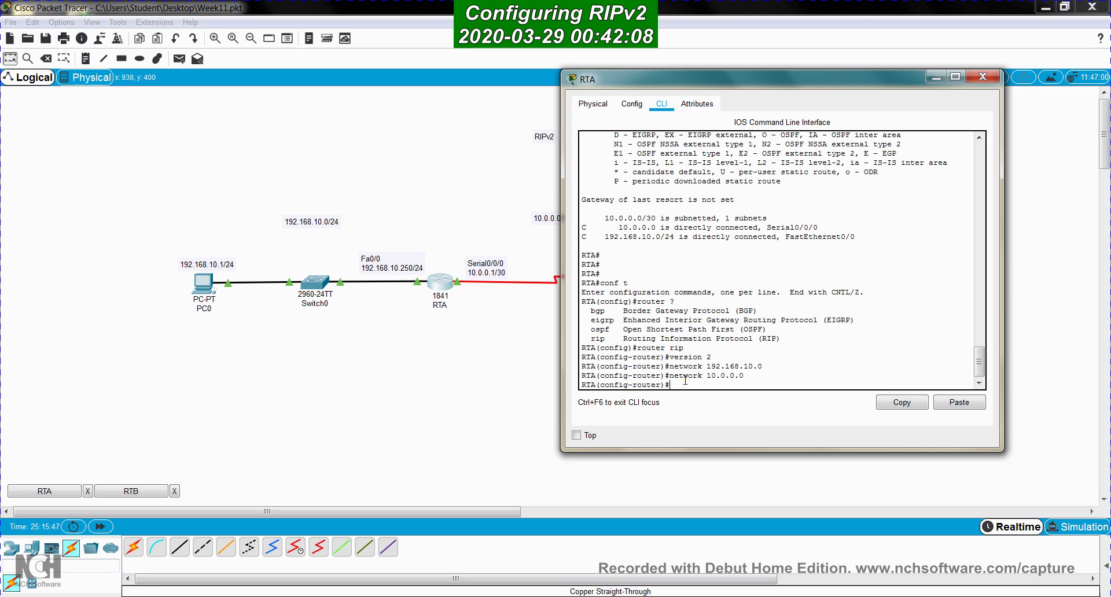
Step: Exit RTA's RIP and global configuration modes back to the privileged EXEC prompt
text(xit)
key(Return)
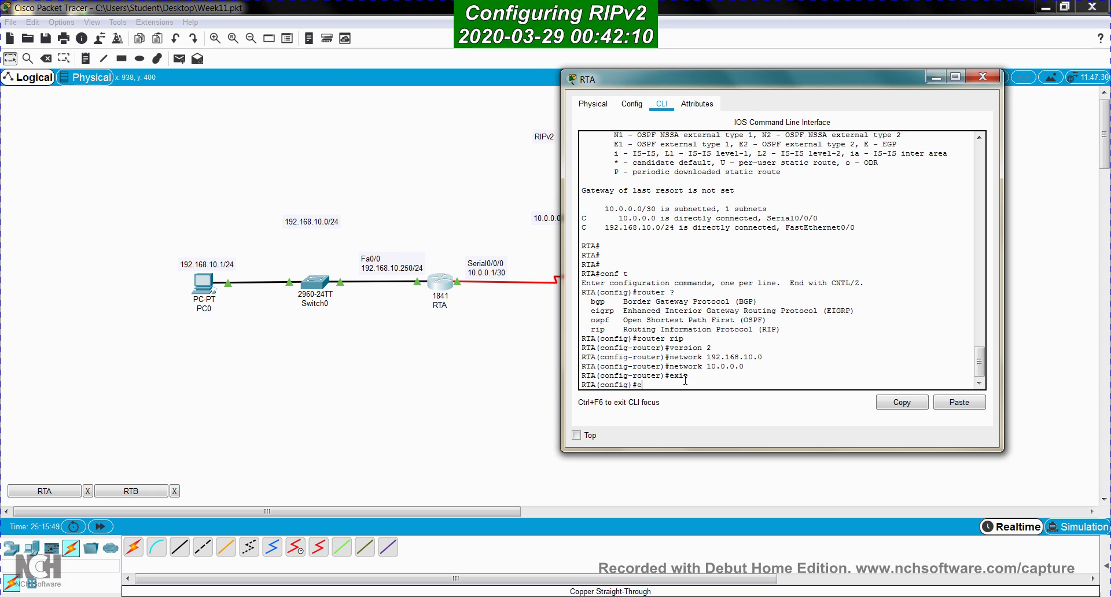
text(exit)
key(Return)
key(Return)
key(Return)
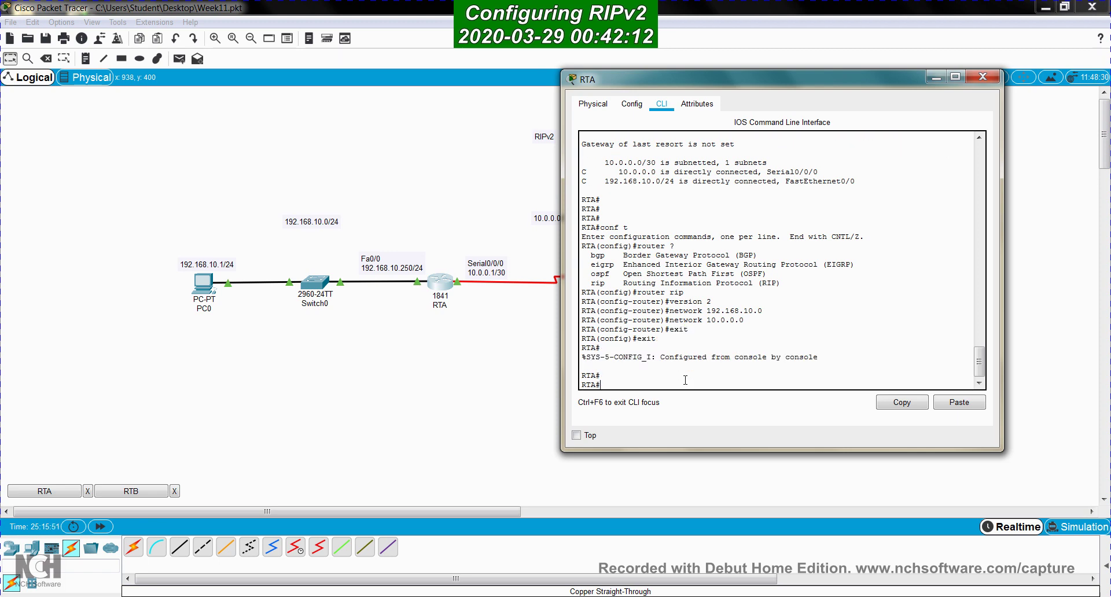
Step: Check RTA's routing table again with show ip route after the RIP configuration
text(show ip route)
key(Return)
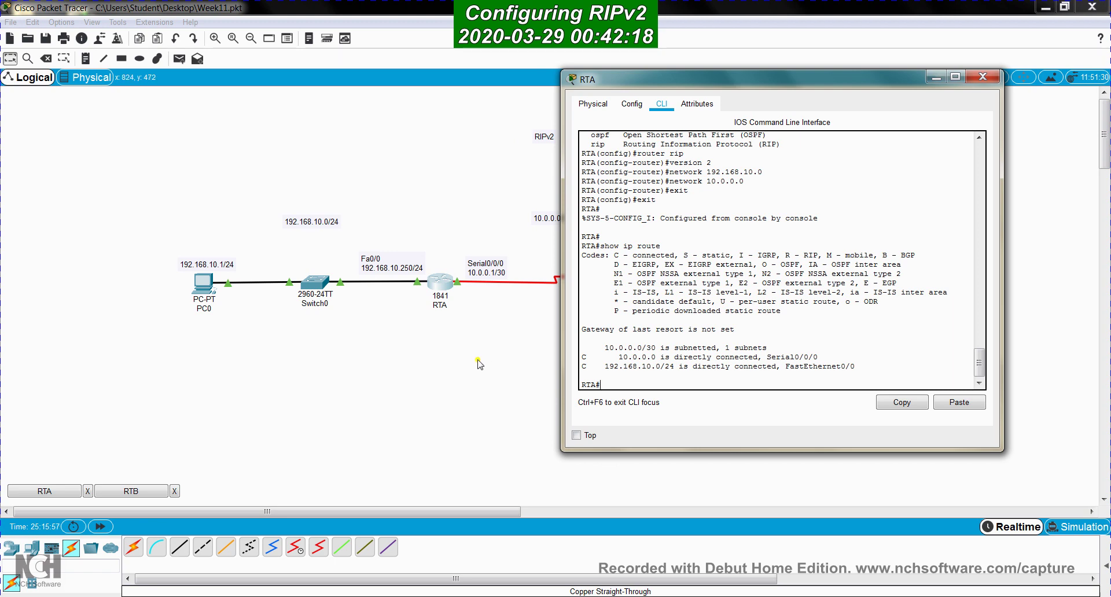
click(460, 362)
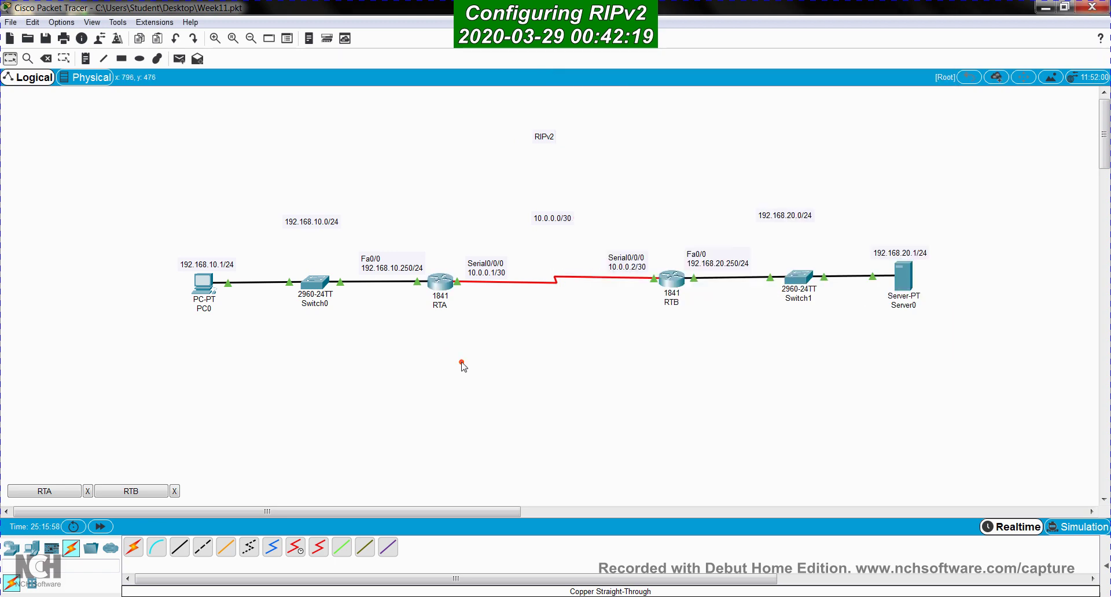
Step: Bring up RTB's command line and enter global configuration mode with conf t
click(674, 282)
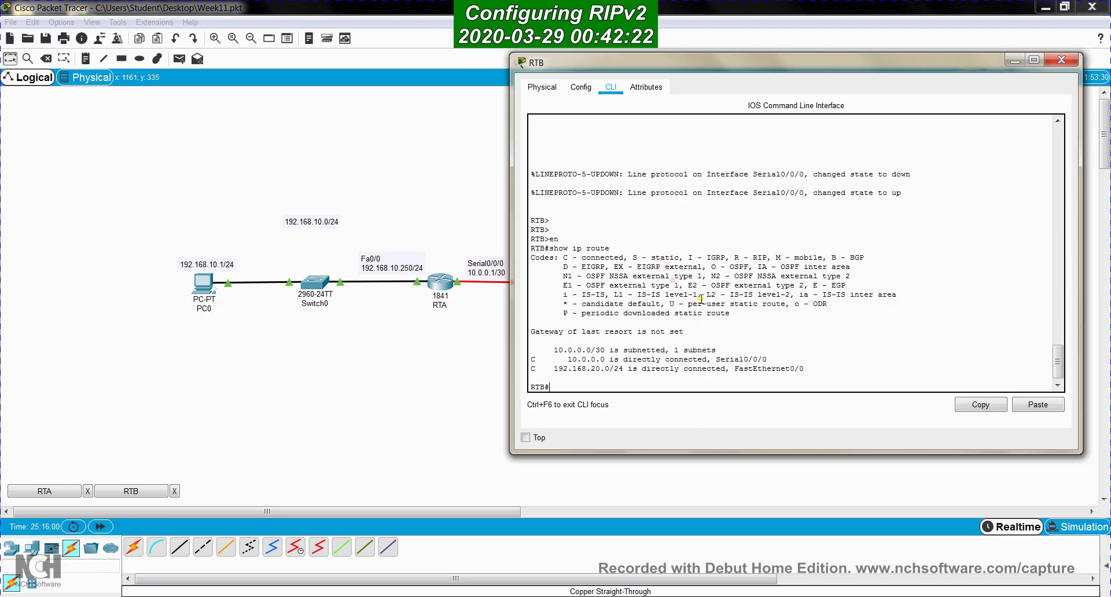
drag(731, 72, 242, 44)
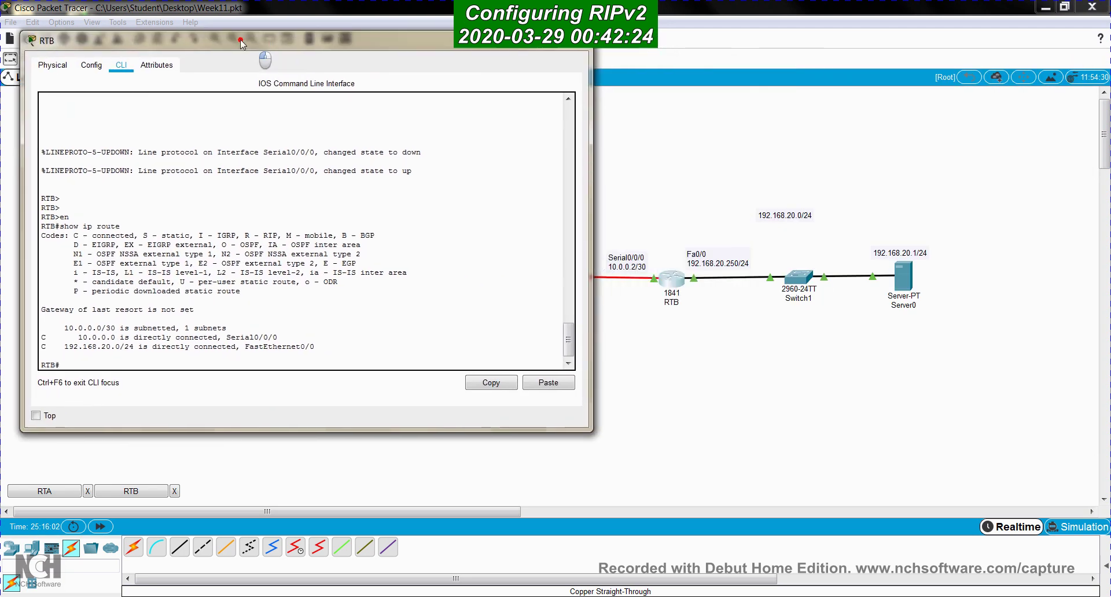
click(293, 197)
text(conf t)
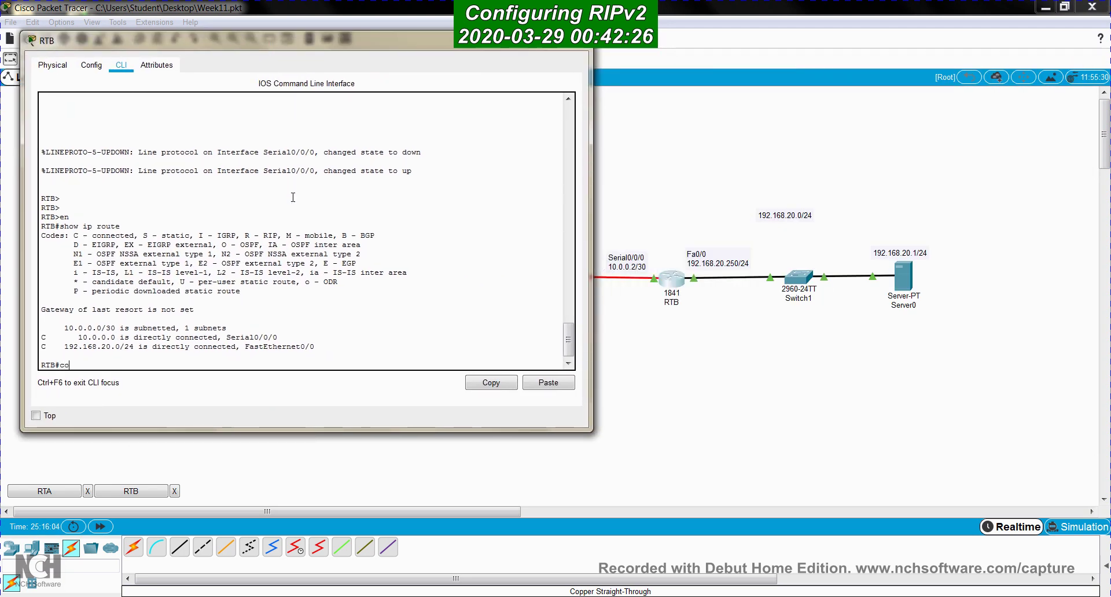
key(Return)
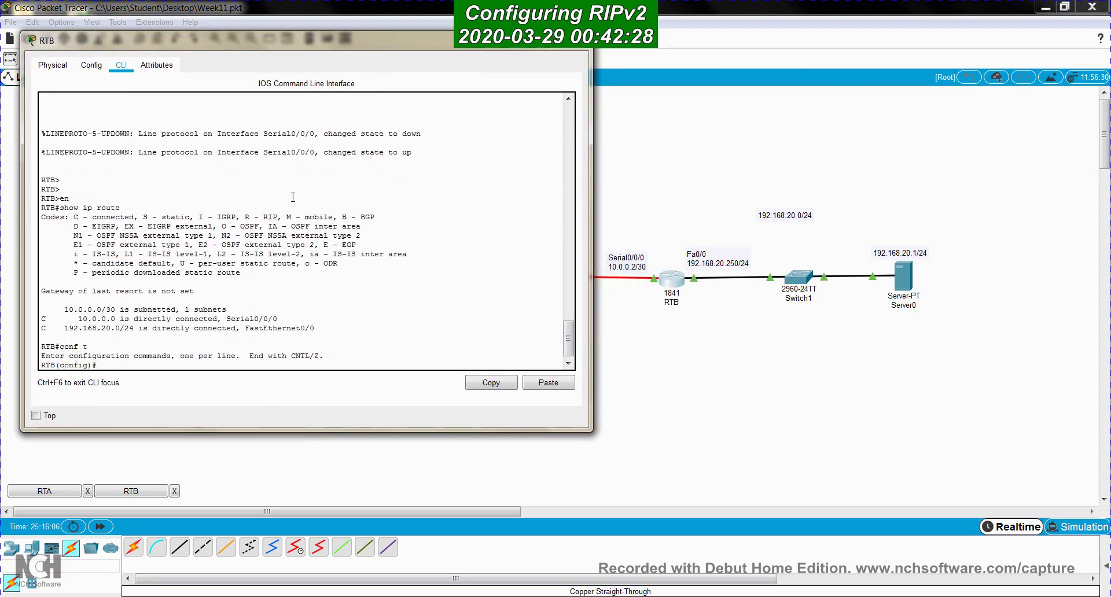
Step: Enter RIP configuration mode on RTB using router rip
text(routr ri)
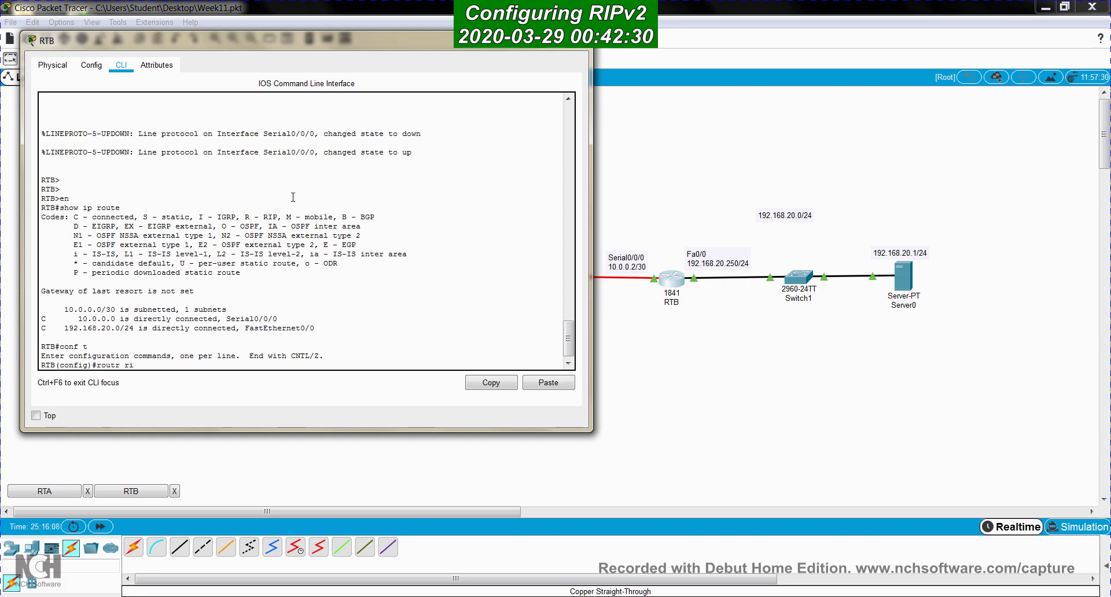
text(p)
key(Return)
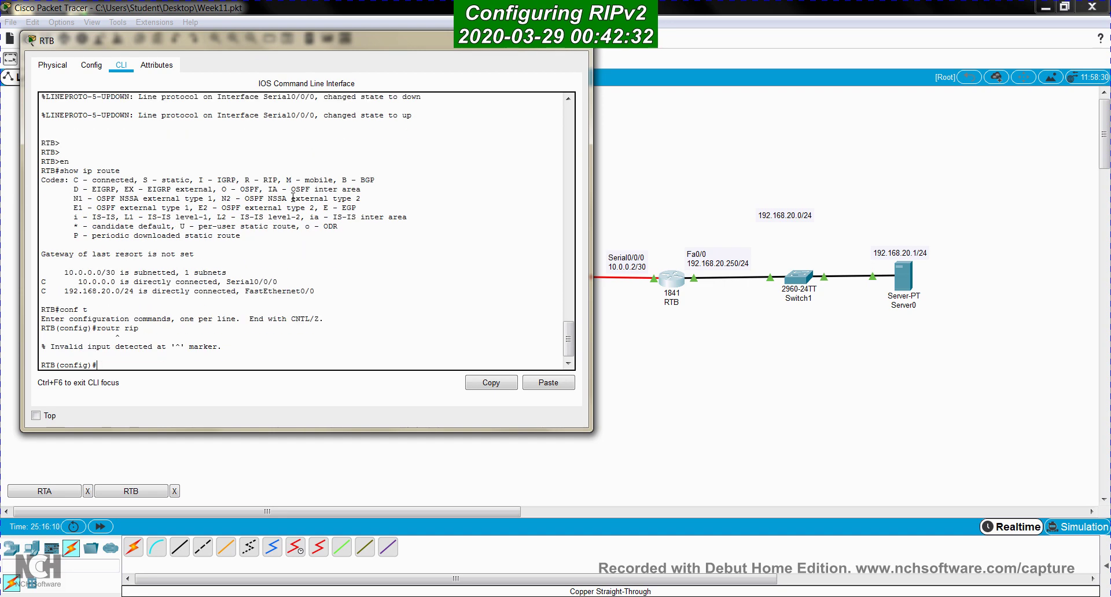
text(vers)
key(Return)
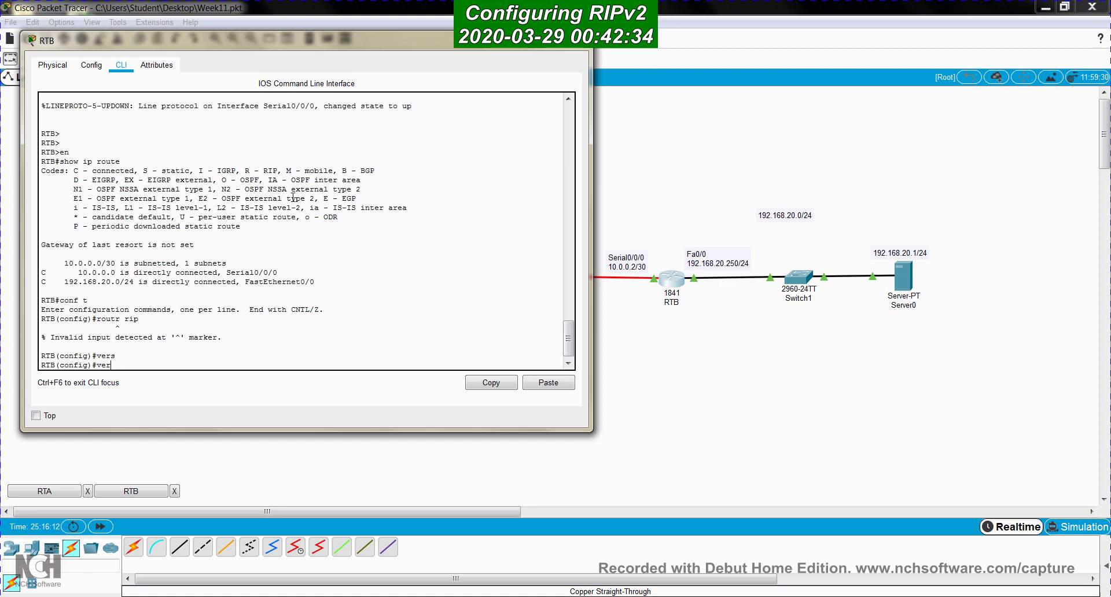
key(Up)
key(Up)
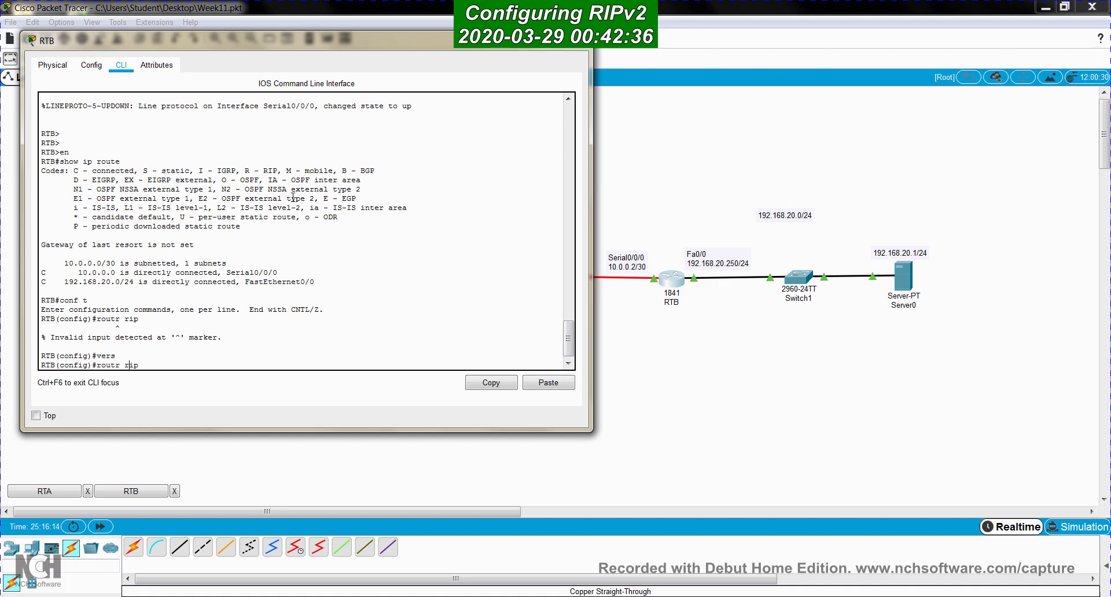
text(e)
key(Return)
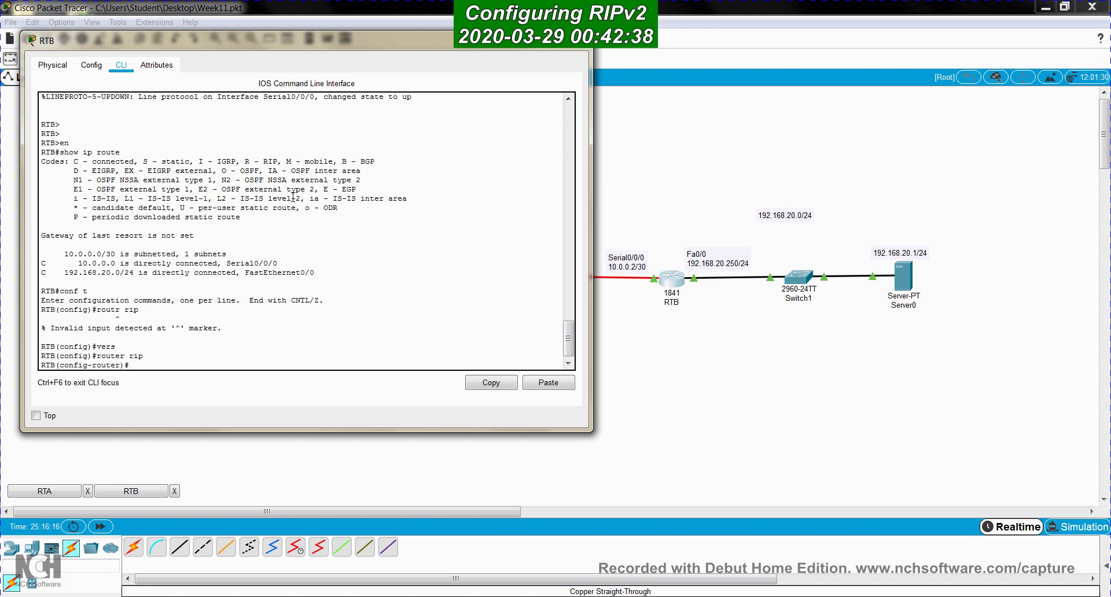
Step: Set RIP on RTB to version 2 and list the available router configuration commands with ?
text(version 2)
key(Return)
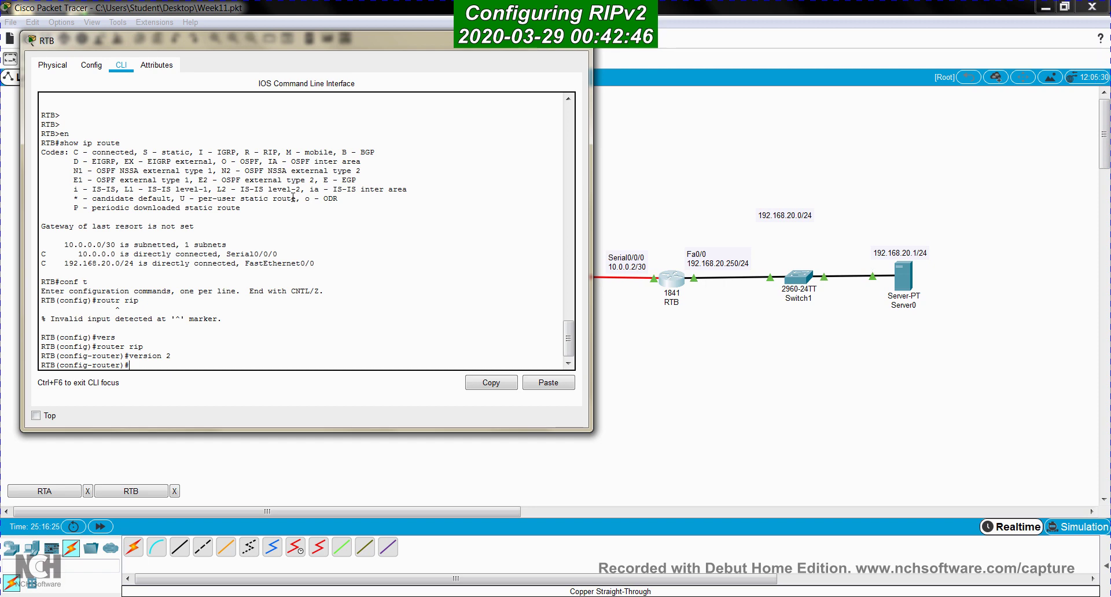
text(?)
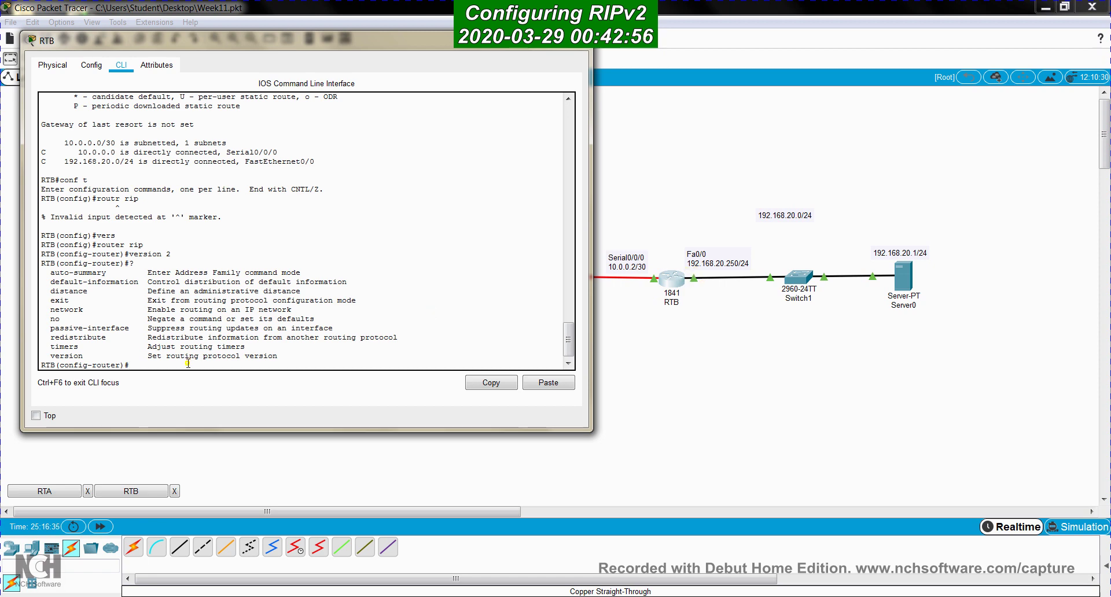
Step: Advertise the network 192.168.20.0 in RTB's RIP configuration
text(netw)
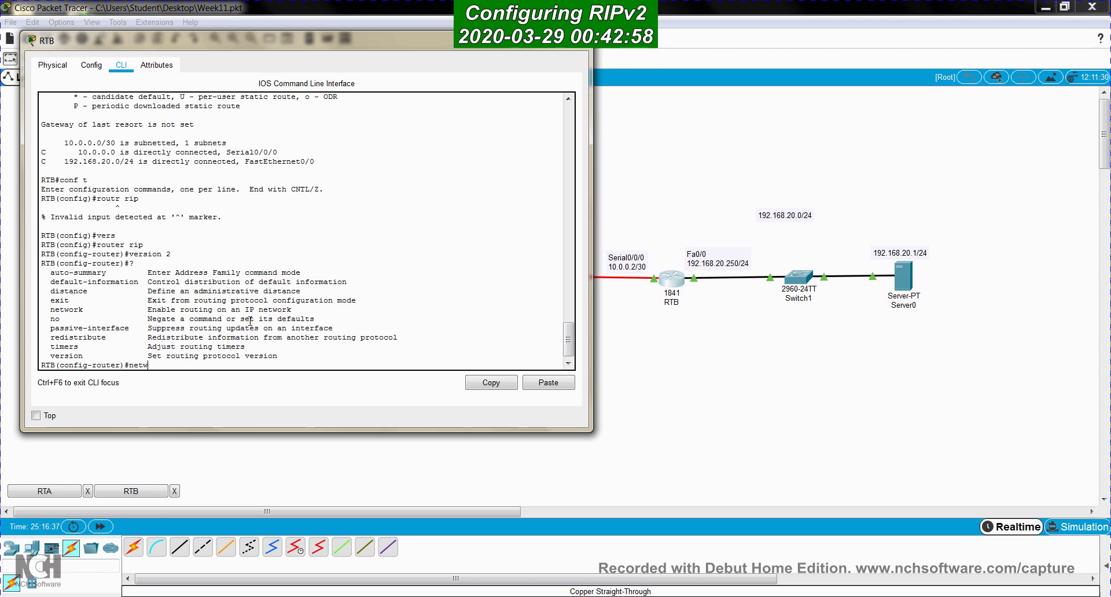
text(ork)
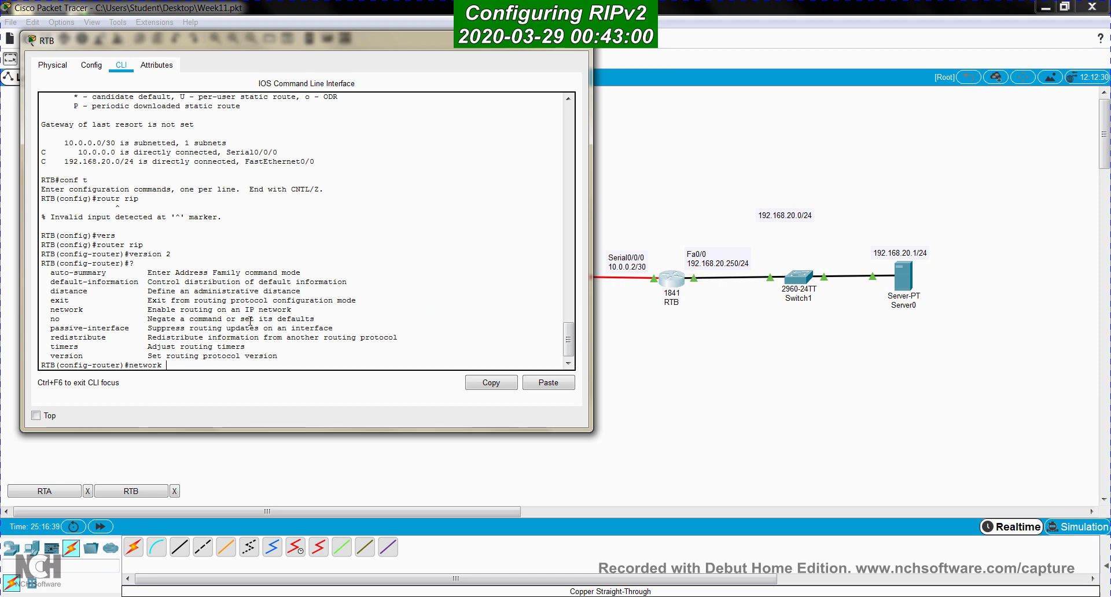
text( 192.168.)
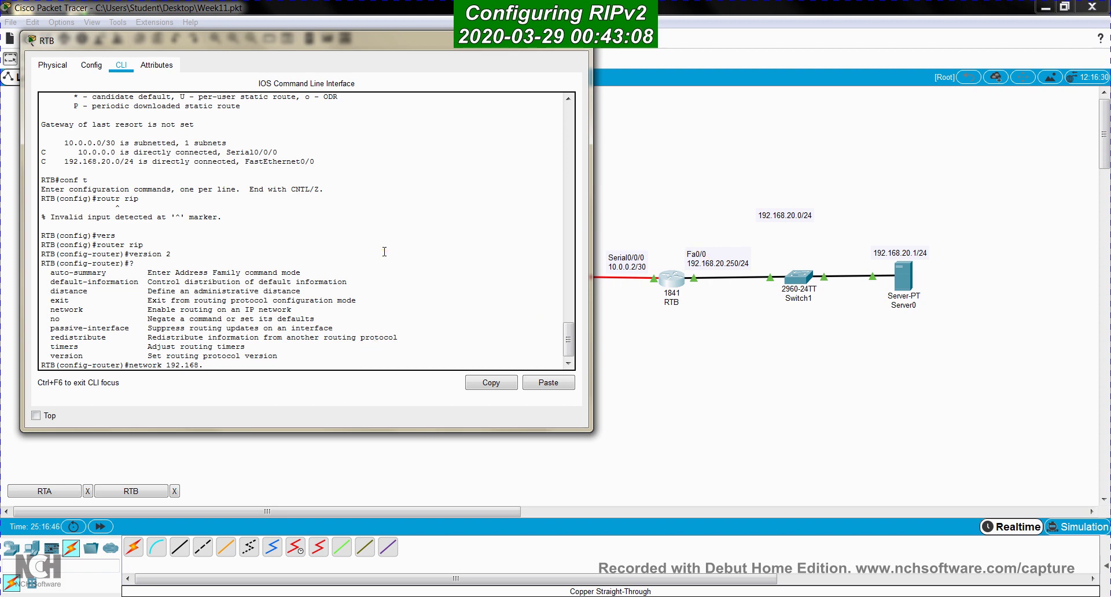
text(0.0)
key(Return)
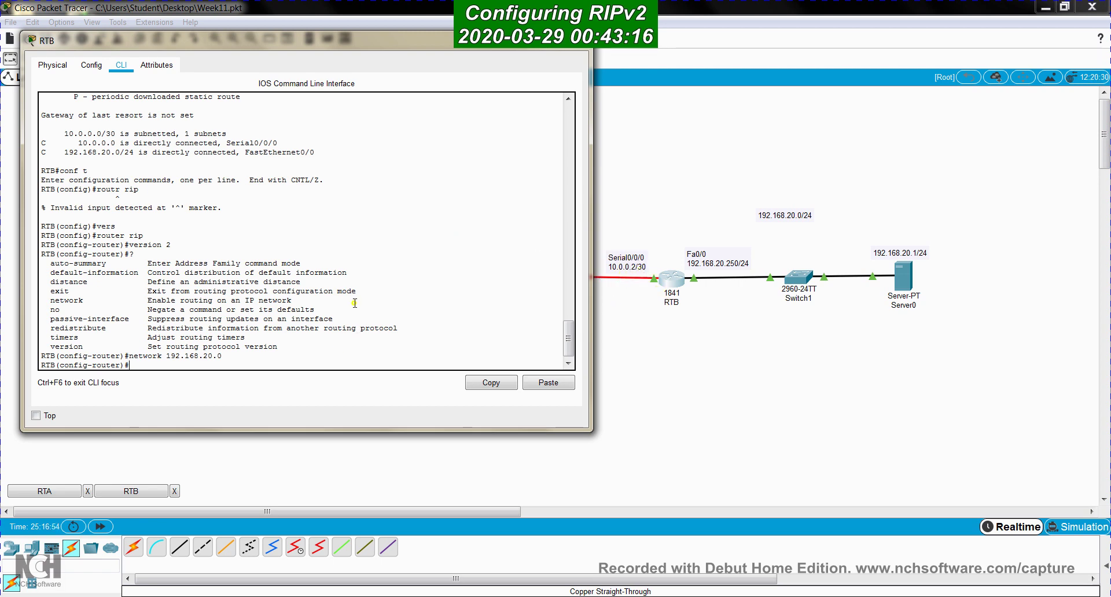
Step: Advertise the network 10.0.0.0 in RTB's RIP configuration and return to the privileged EXEC prompt
text(network)
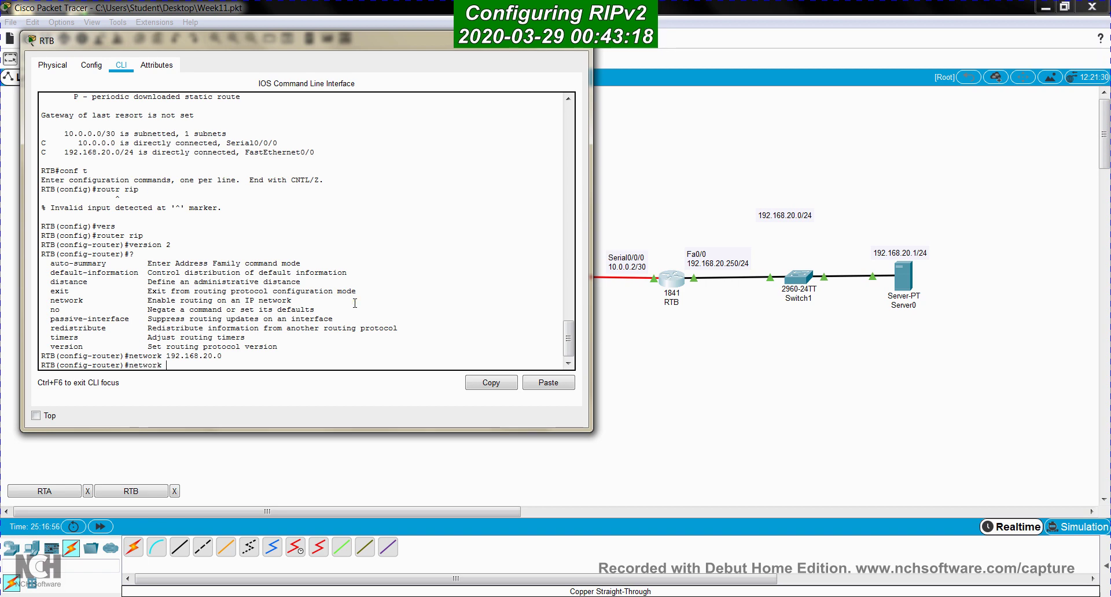
text( 10.0.0.0)
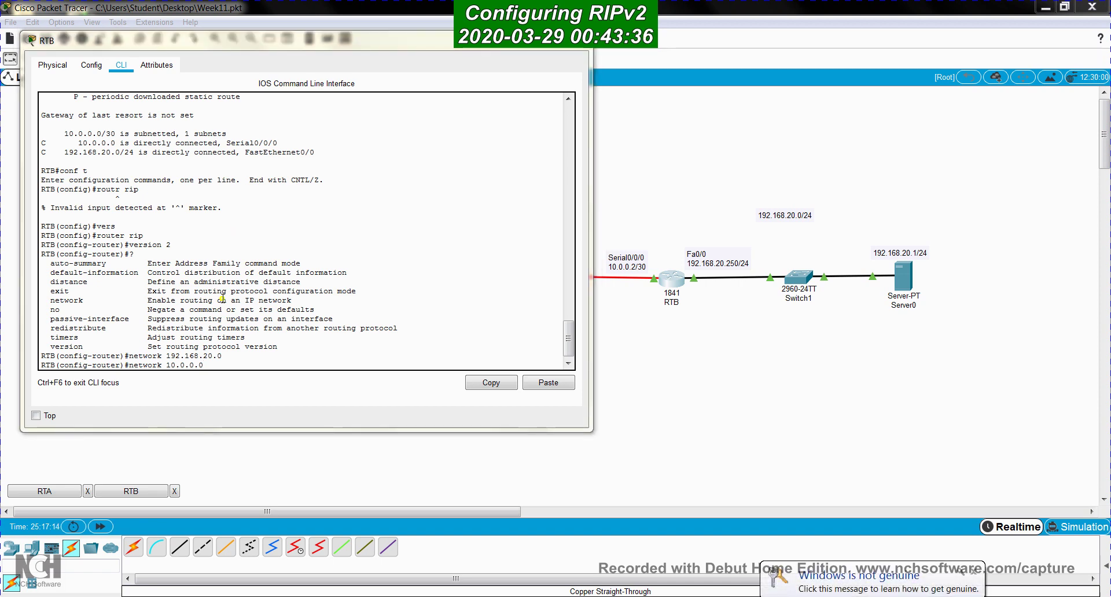
key(Return)
key(Return)
key(Return)
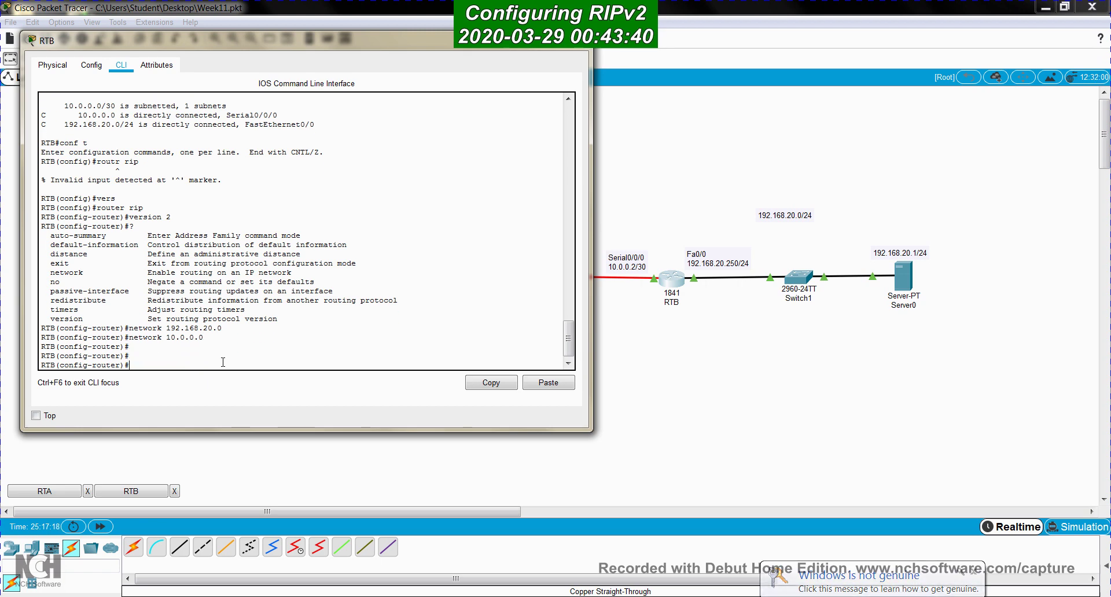
key(ctrl+z)
key(ctrl+z)
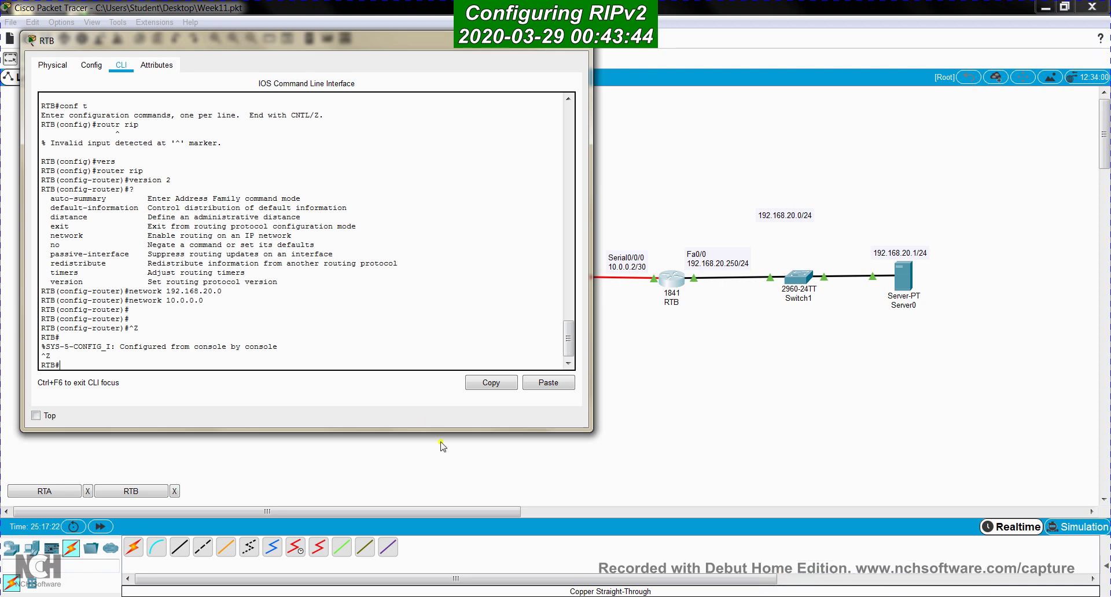
Step: Rerun show ip route on RTA and examine the 192.168.20.0/24 entry's network, route code and next-hop address
click(717, 406)
click(440, 282)
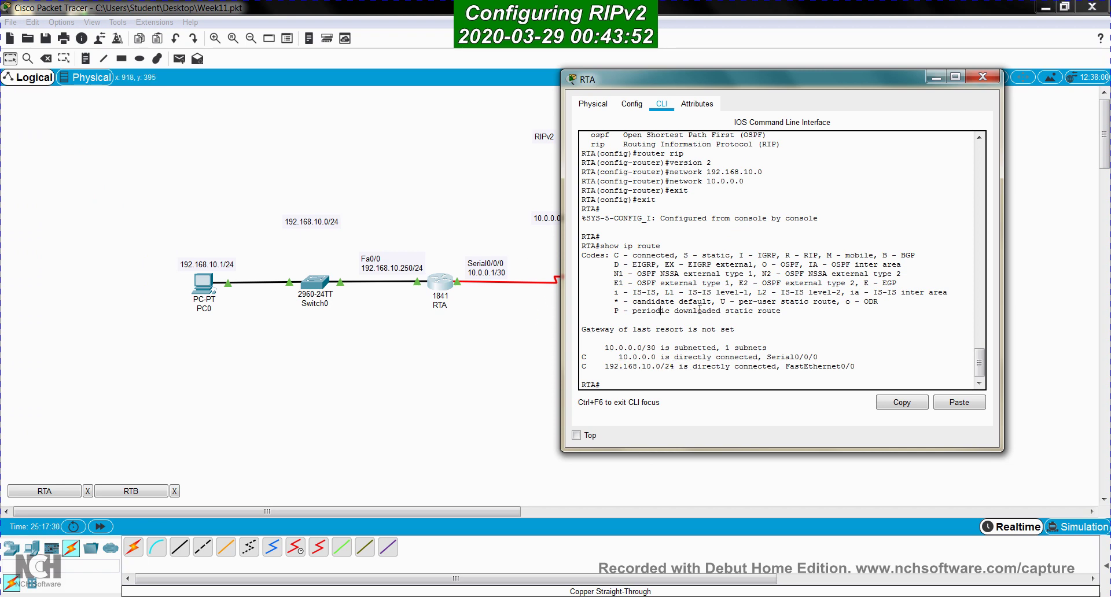
key(Up)
key(Return)
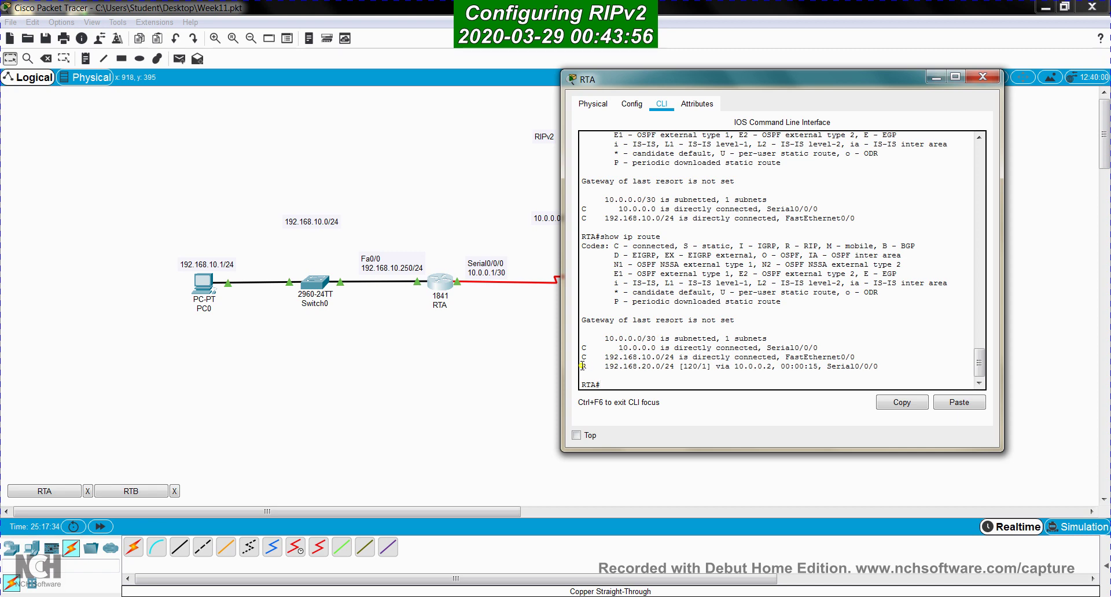
drag(693, 91, 136, 57)
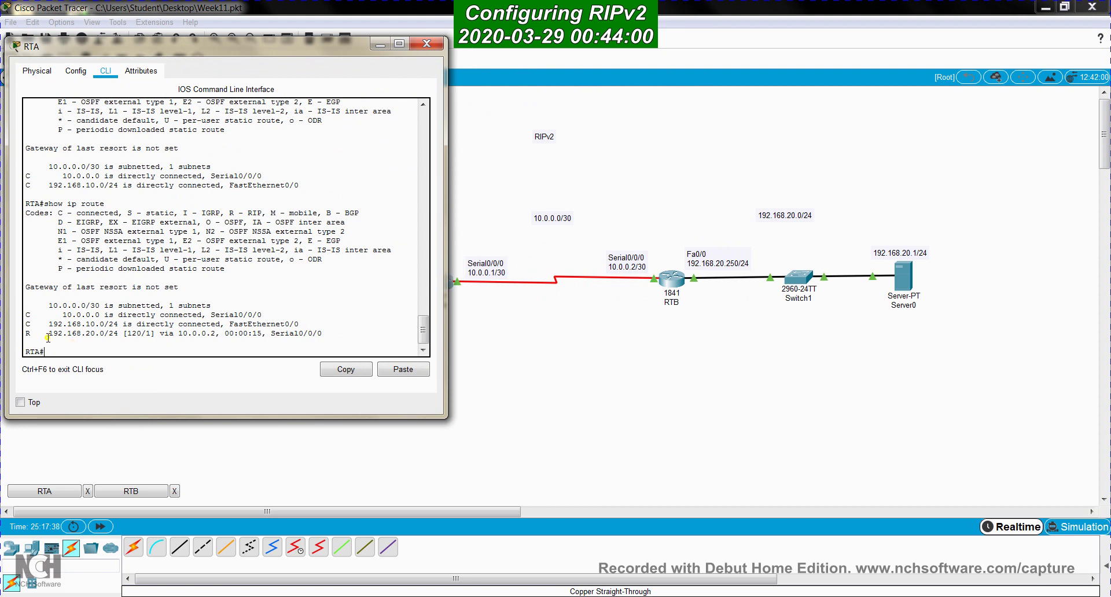
drag(48, 335, 119, 333)
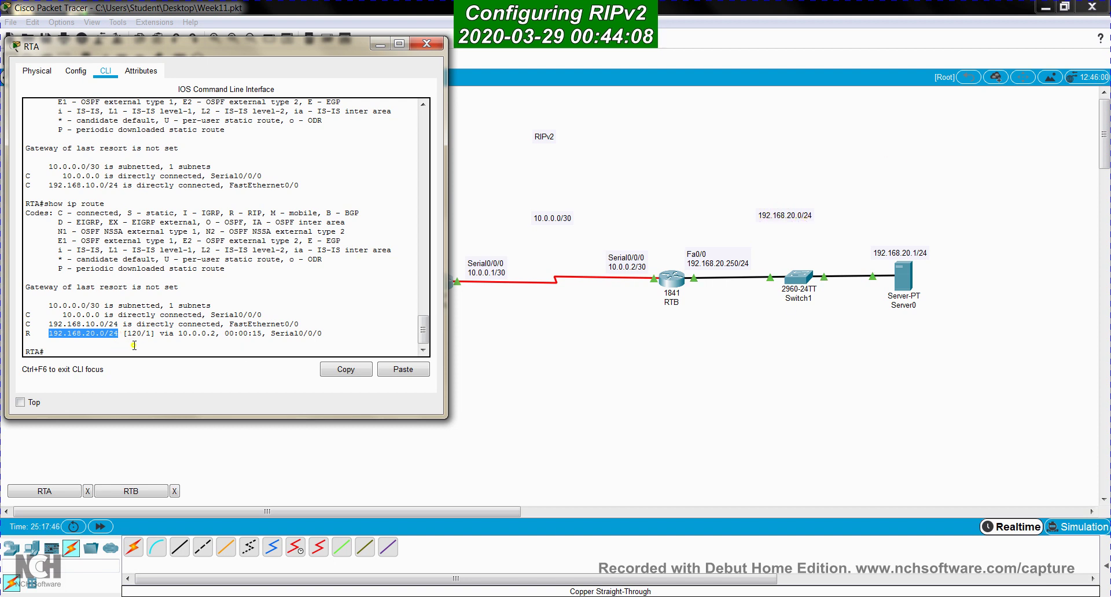
click(76, 334)
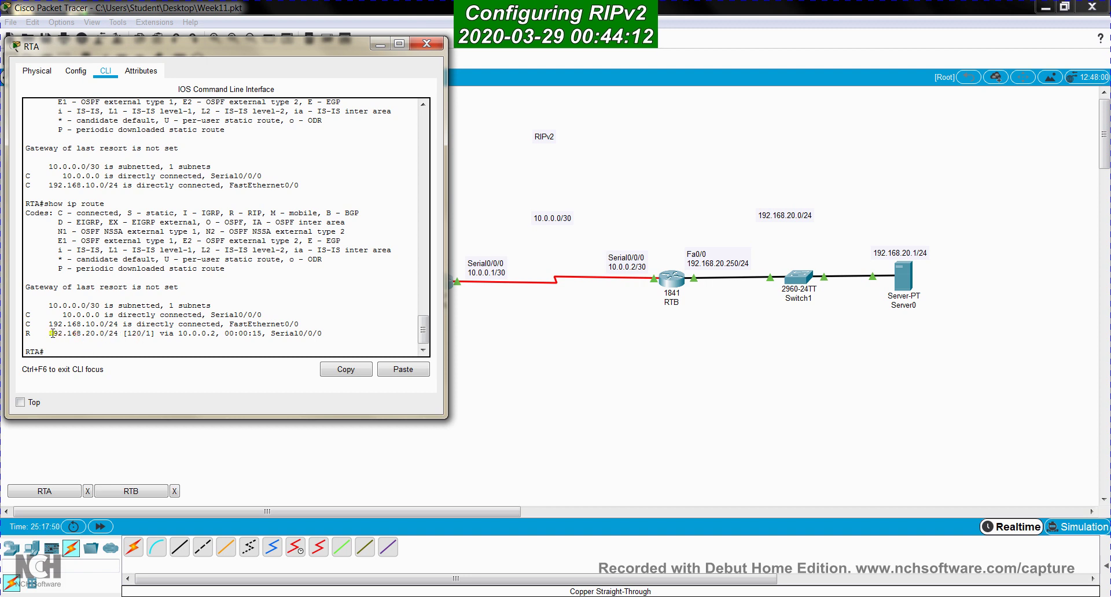
drag(50, 334, 115, 337)
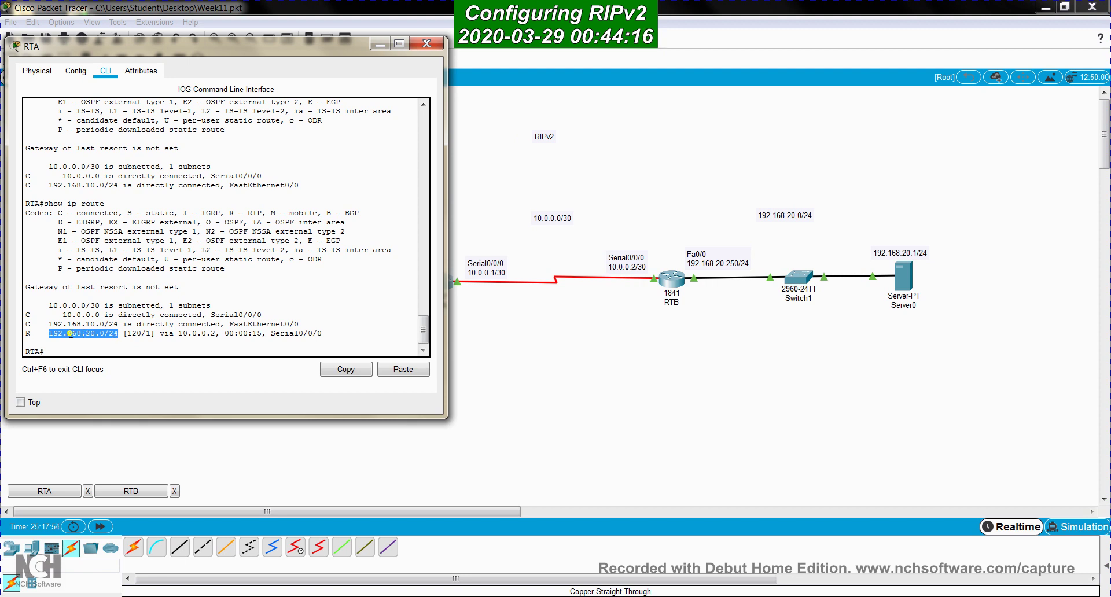
double_click(27, 334)
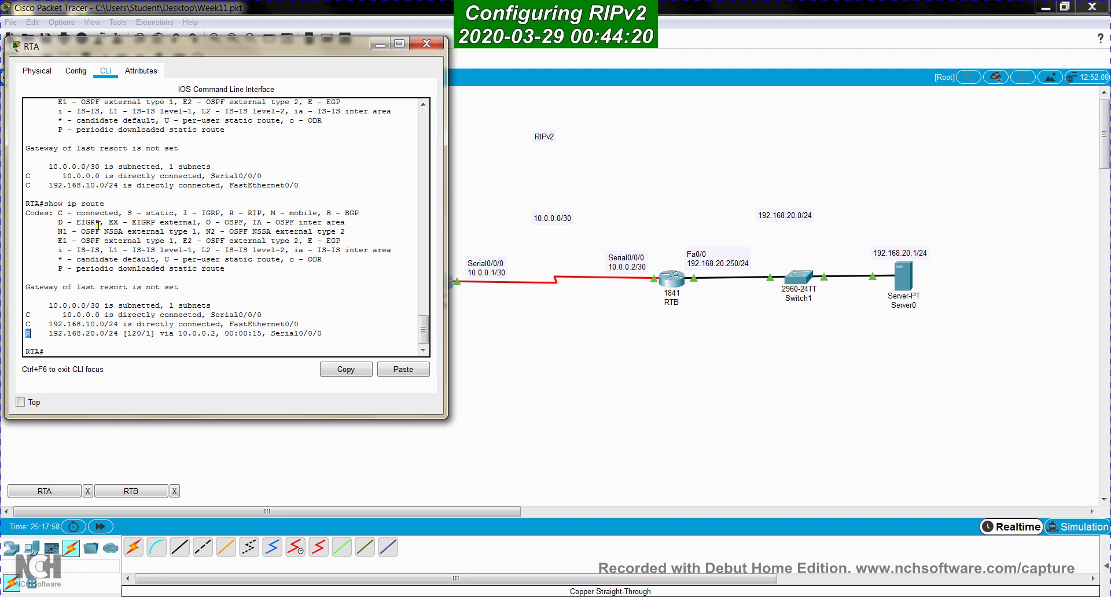
drag(228, 214, 262, 214)
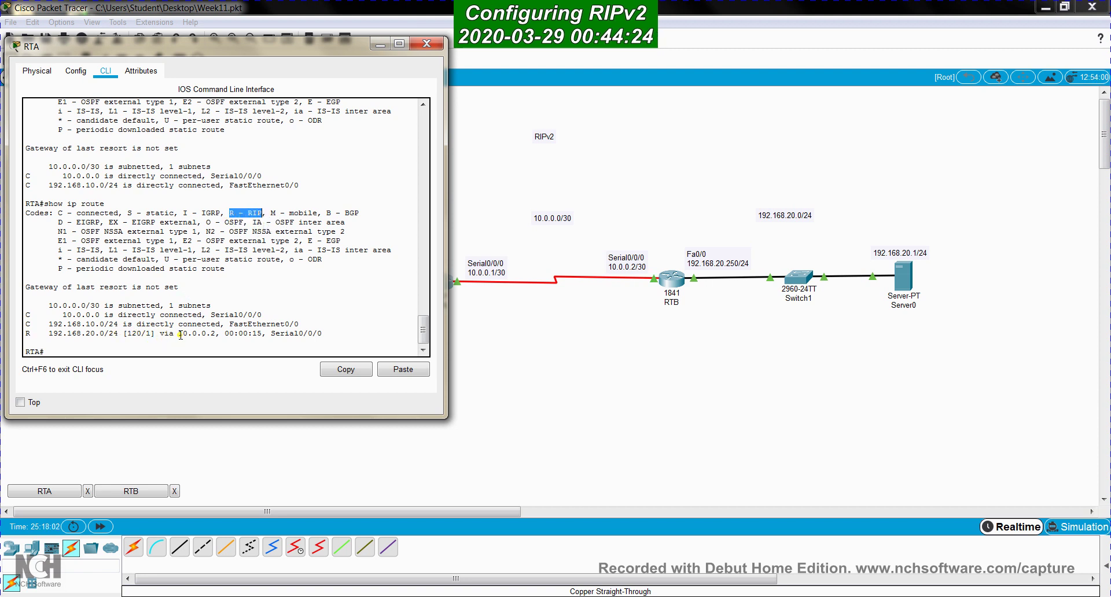
drag(179, 334, 215, 335)
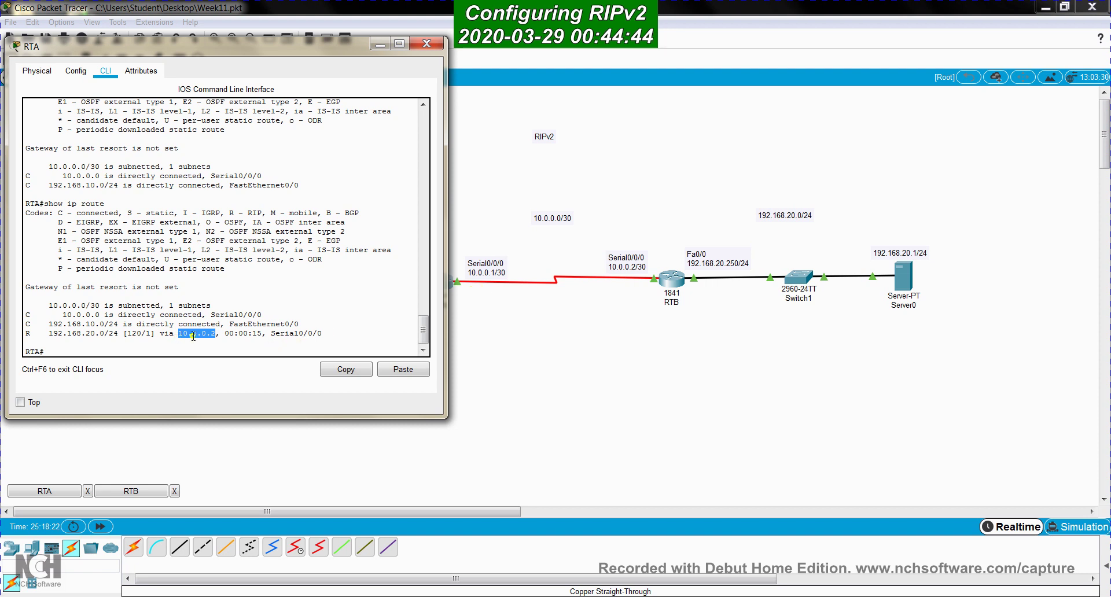
Step: Display RTB's routing table with show ip route
click(544, 366)
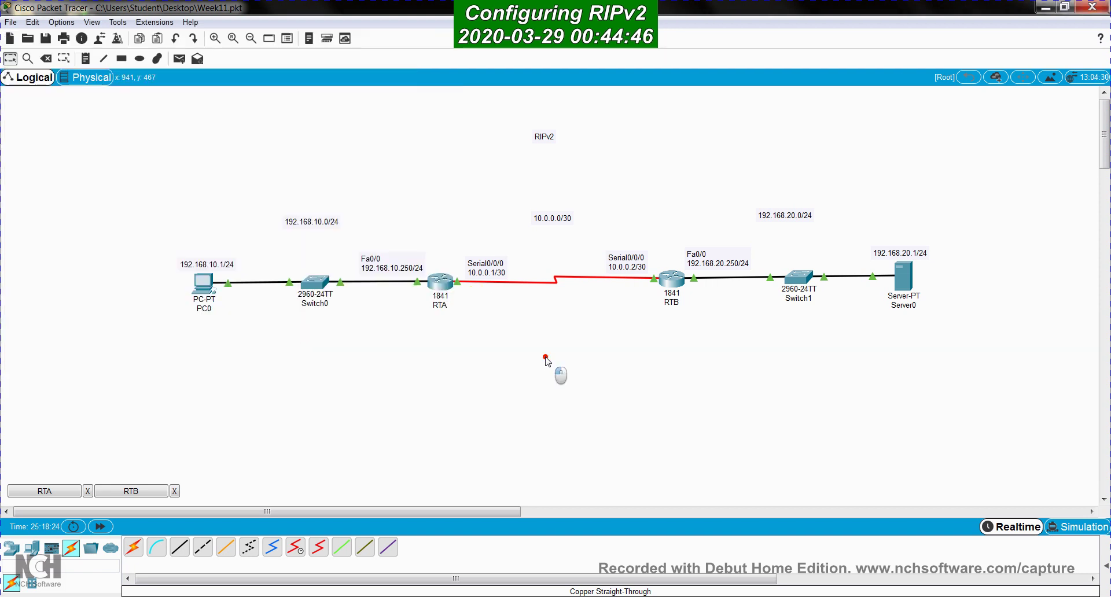
click(670, 280)
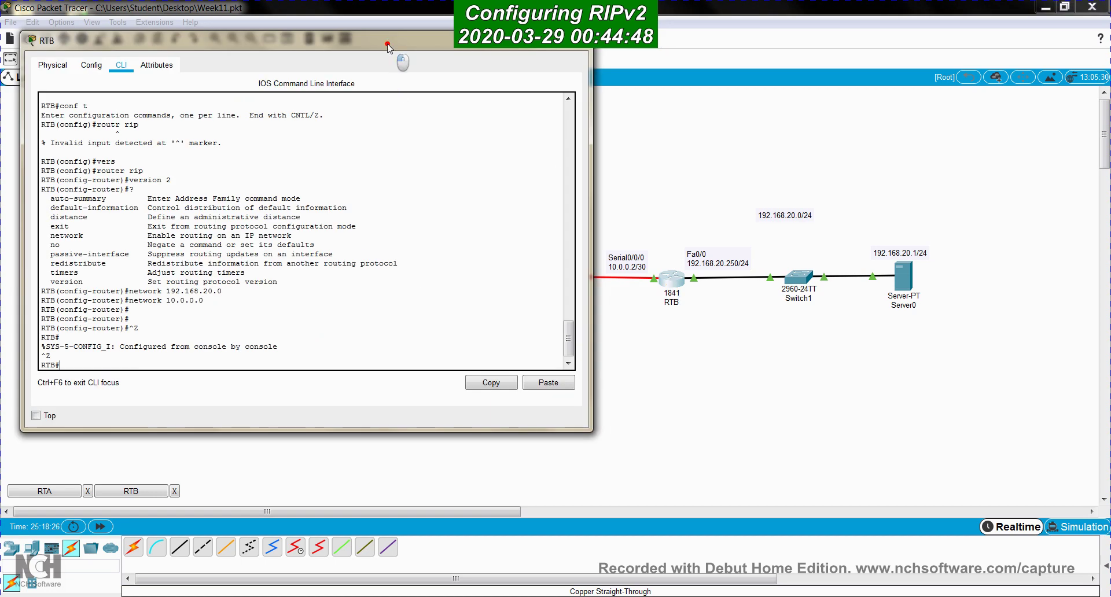
drag(389, 44, 886, 53)
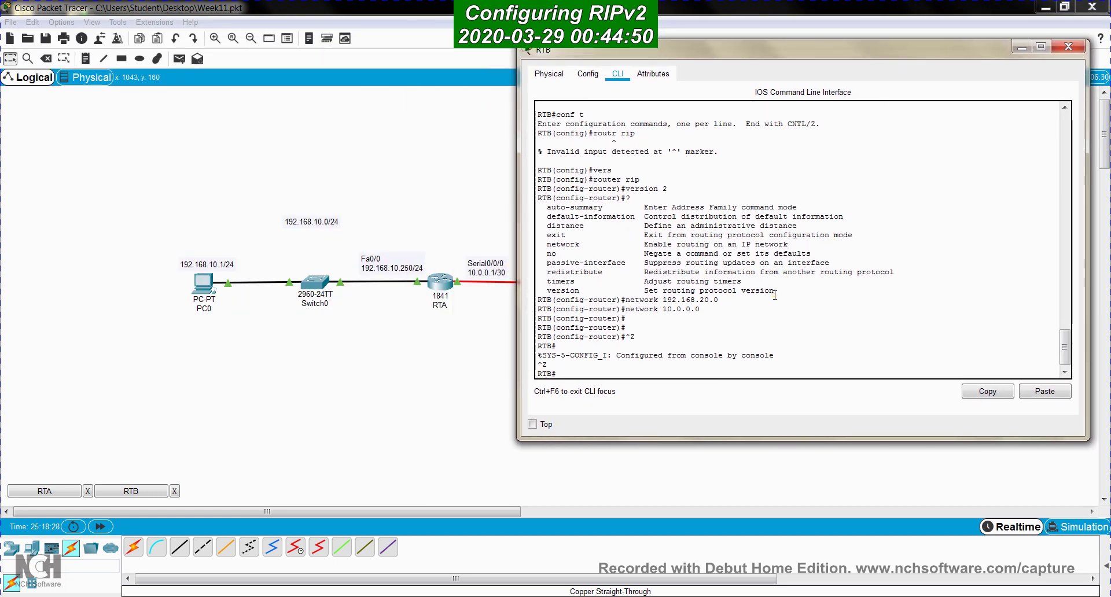
text(show ip route)
key(Return)
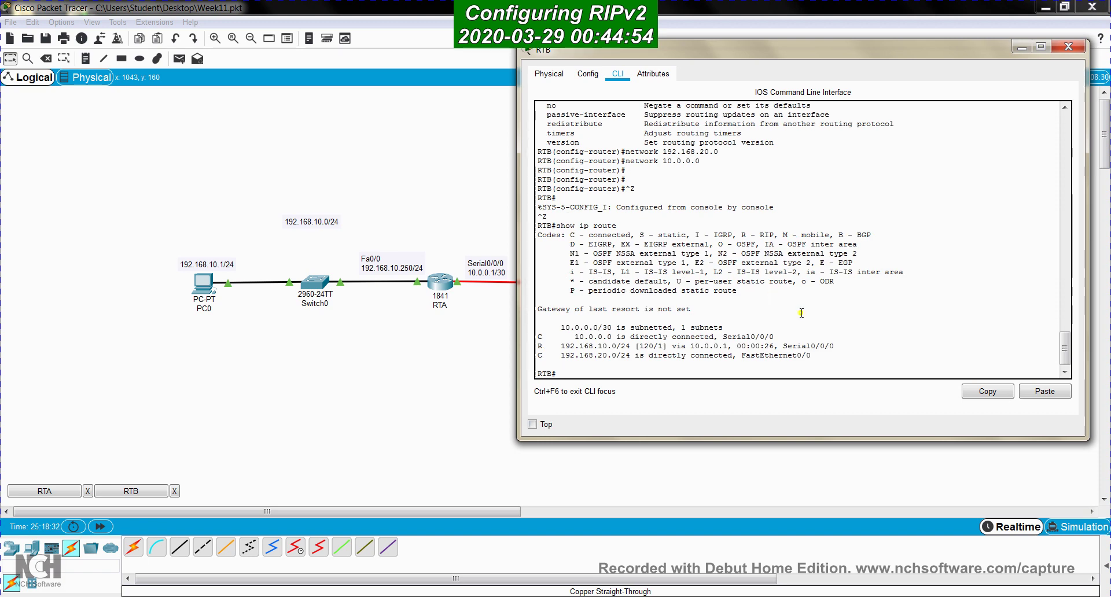
Step: Examine the network, route code and exit interface of the 192.168.10.0/24 entry in RTB's routing table, checking the code against the legend
drag(536, 346, 839, 346)
click(680, 347)
drag(564, 346, 631, 347)
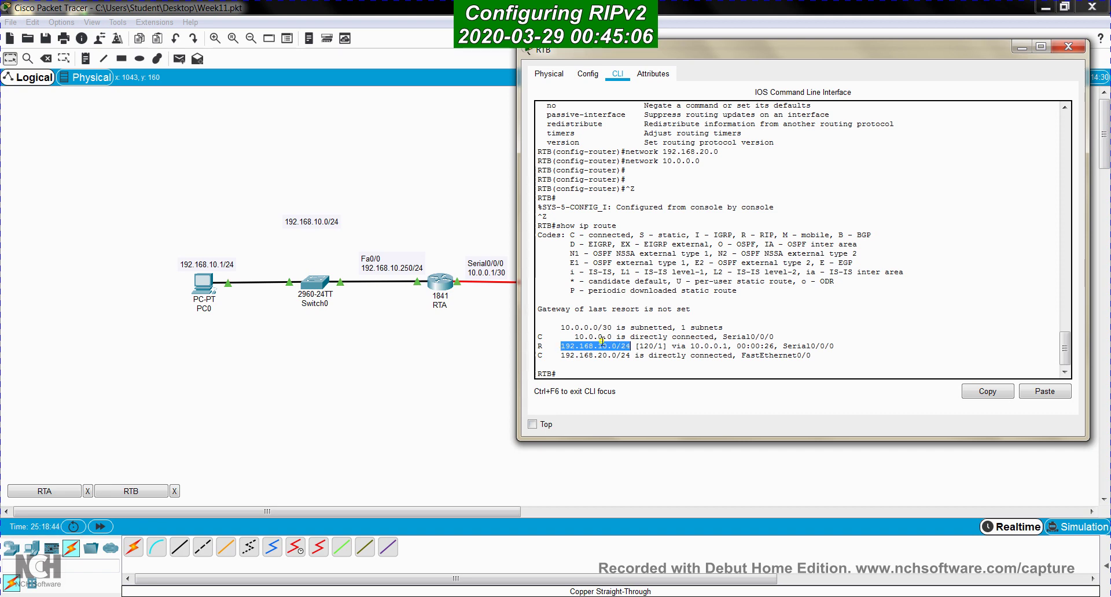
double_click(539, 347)
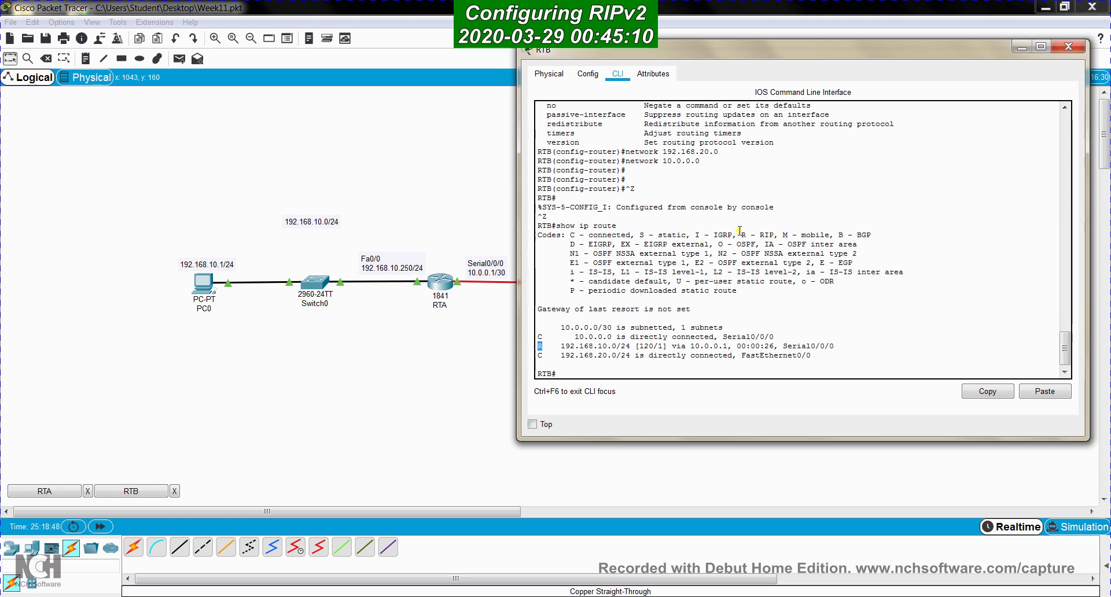
drag(741, 235, 780, 235)
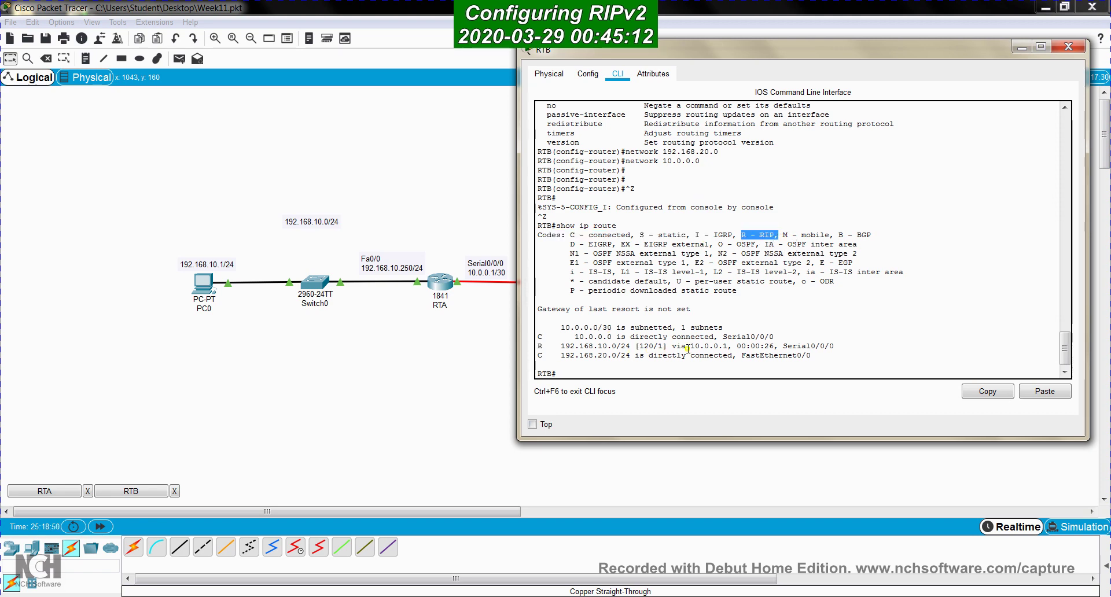
drag(784, 346, 835, 345)
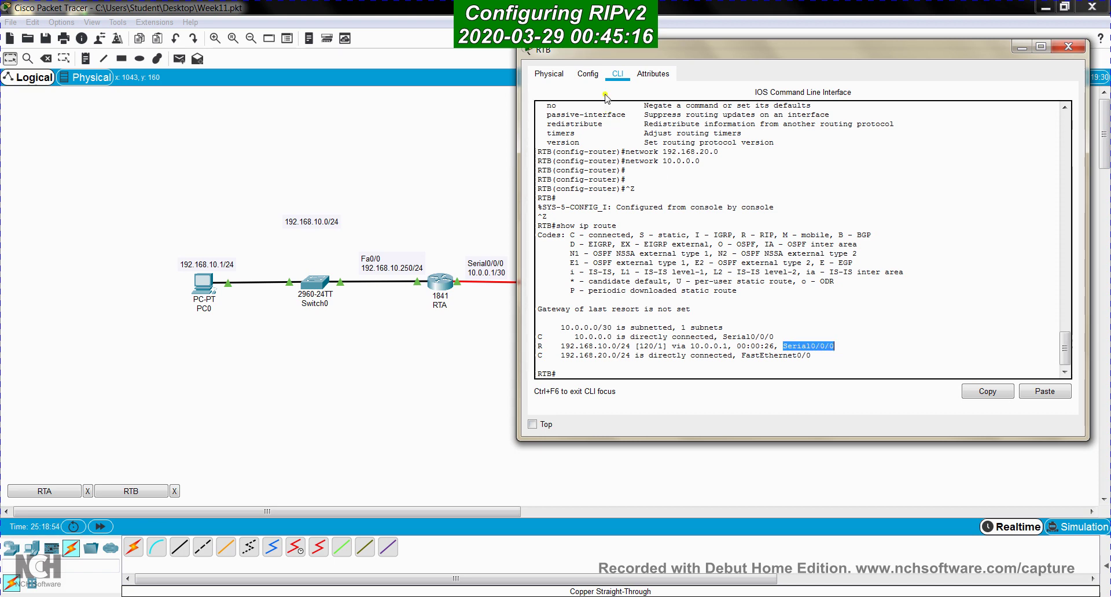
Step: Check the next-hop address of RTB's 192.168.10.0/24 route against the interface addresses in the topology
drag(601, 60, 789, 96)
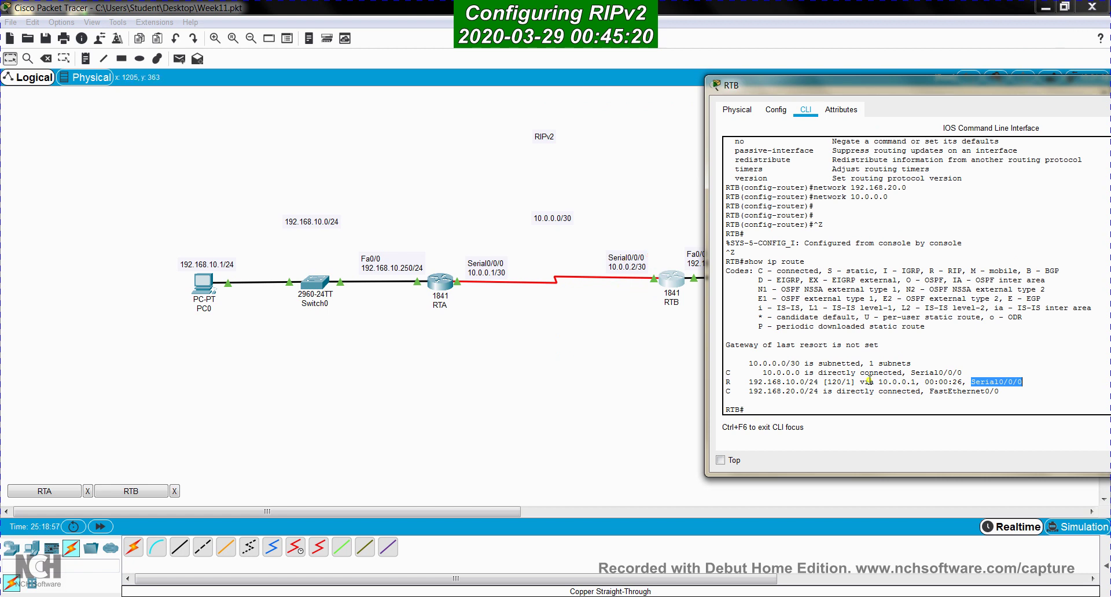
drag(875, 382, 916, 382)
click(894, 384)
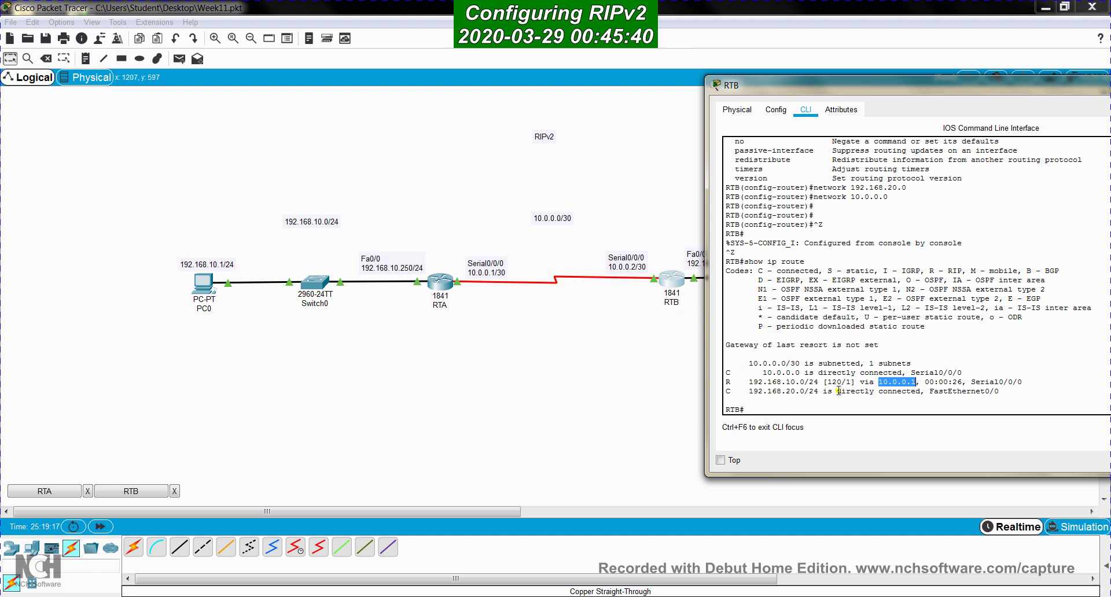
click(886, 382)
drag(878, 382, 915, 382)
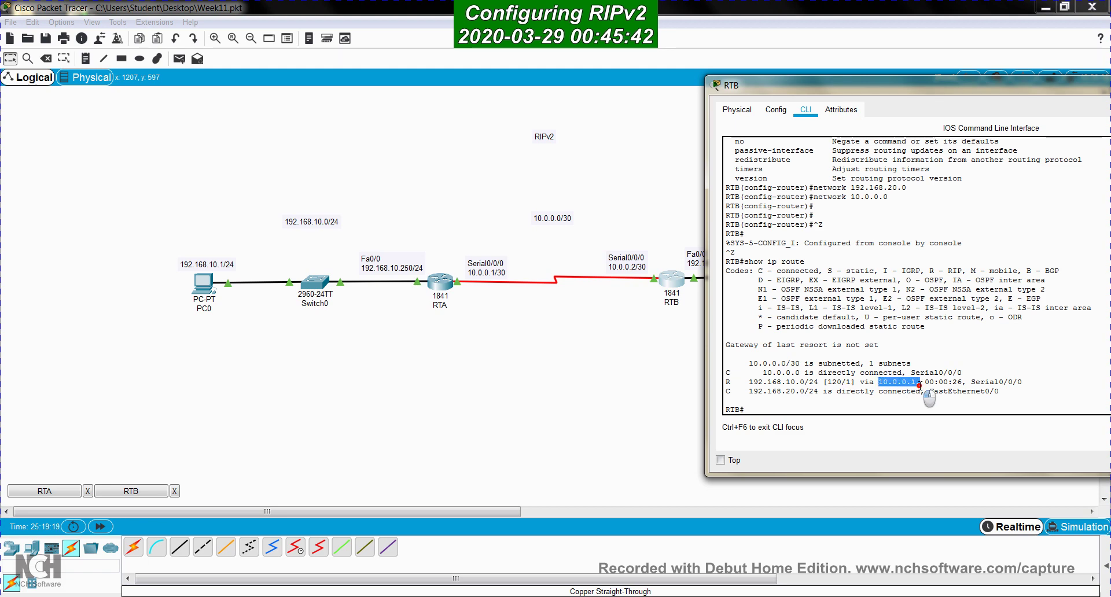
Step: Return to RTA's console and review the destination network and next-hop address of its 192.168.20.0/24 route
click(452, 282)
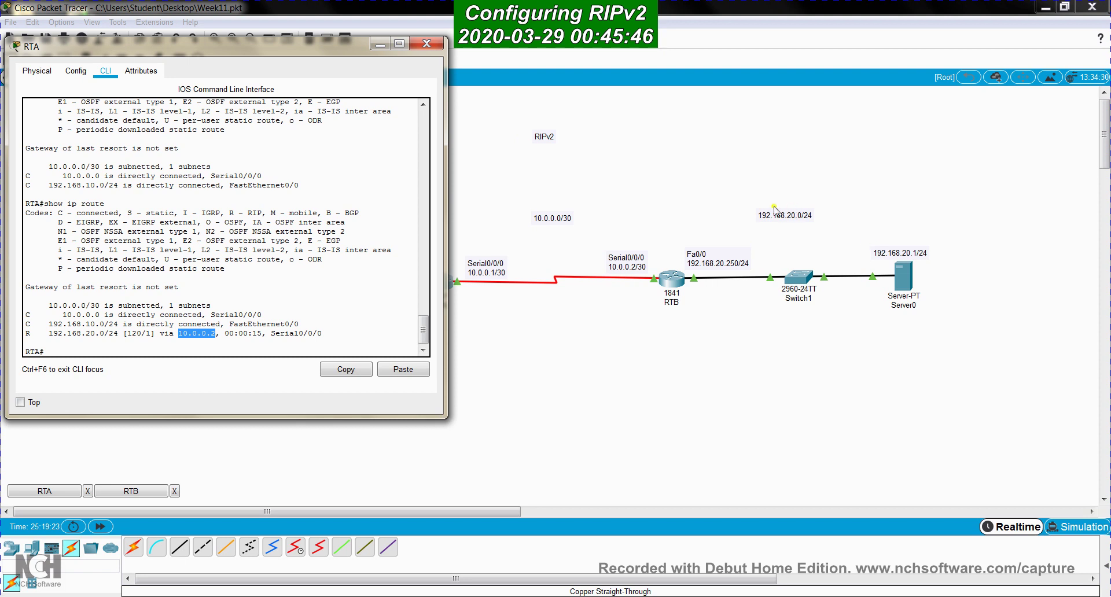
drag(50, 333, 110, 334)
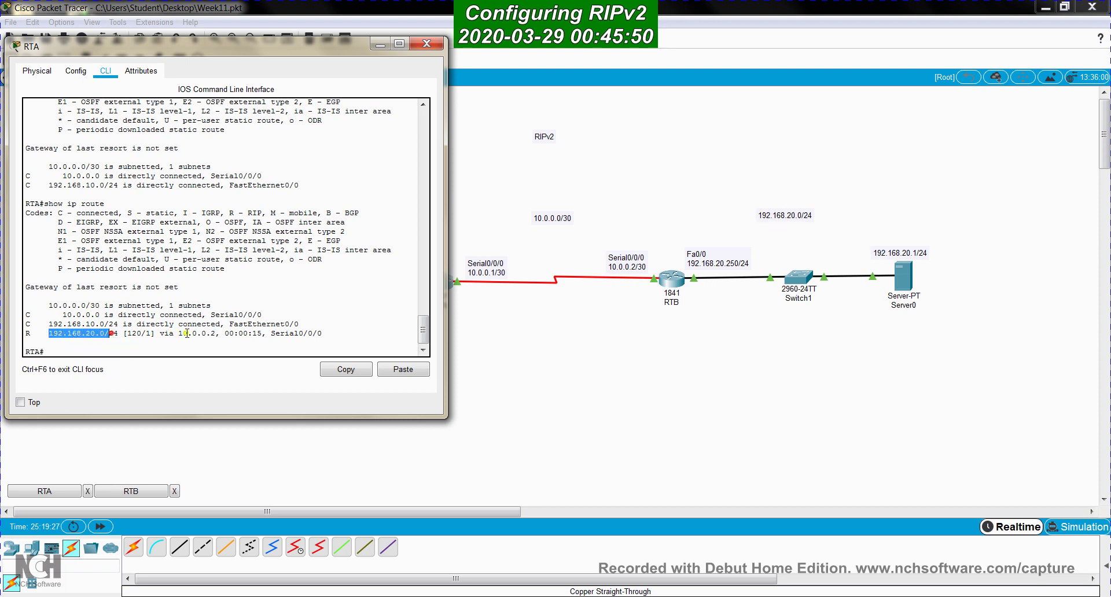
drag(179, 334, 217, 336)
click(243, 330)
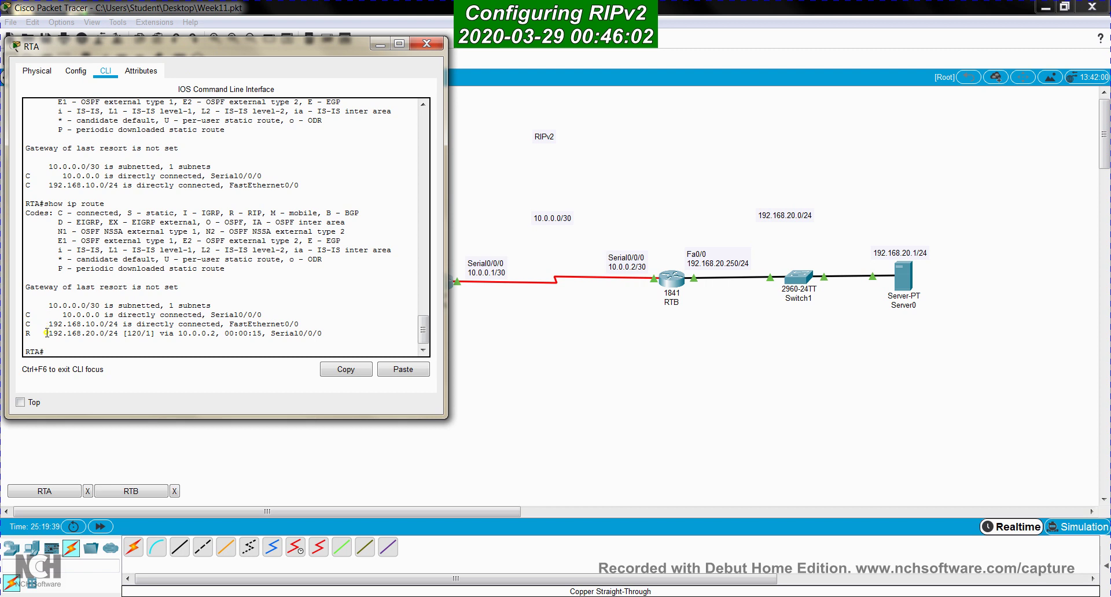
drag(45, 334, 356, 337)
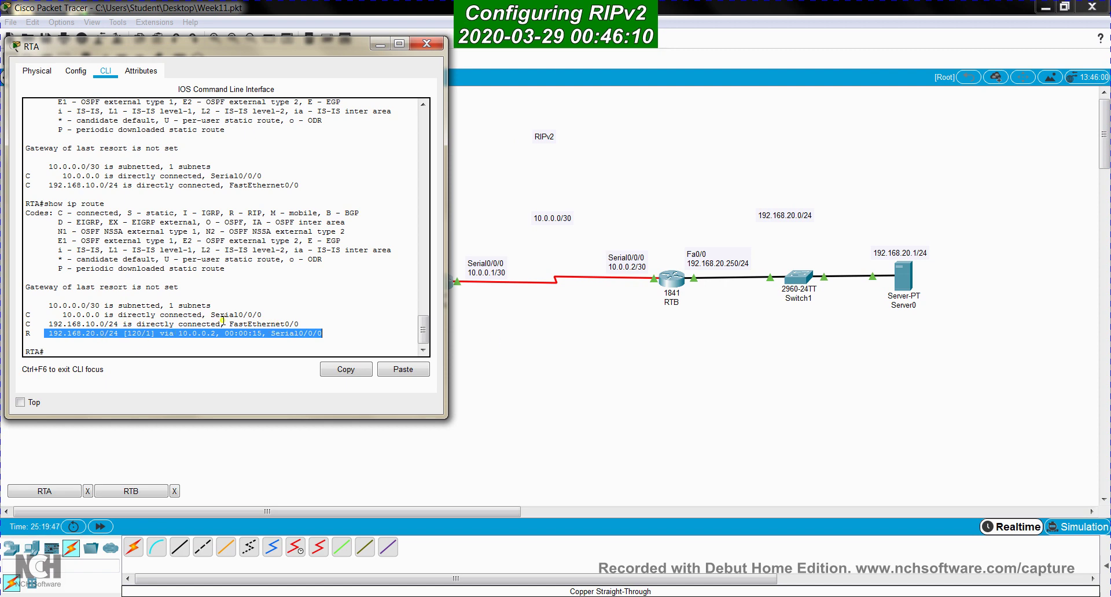
Step: Open a command prompt on PC0 and display its IP settings with ipconfig
click(558, 391)
click(194, 293)
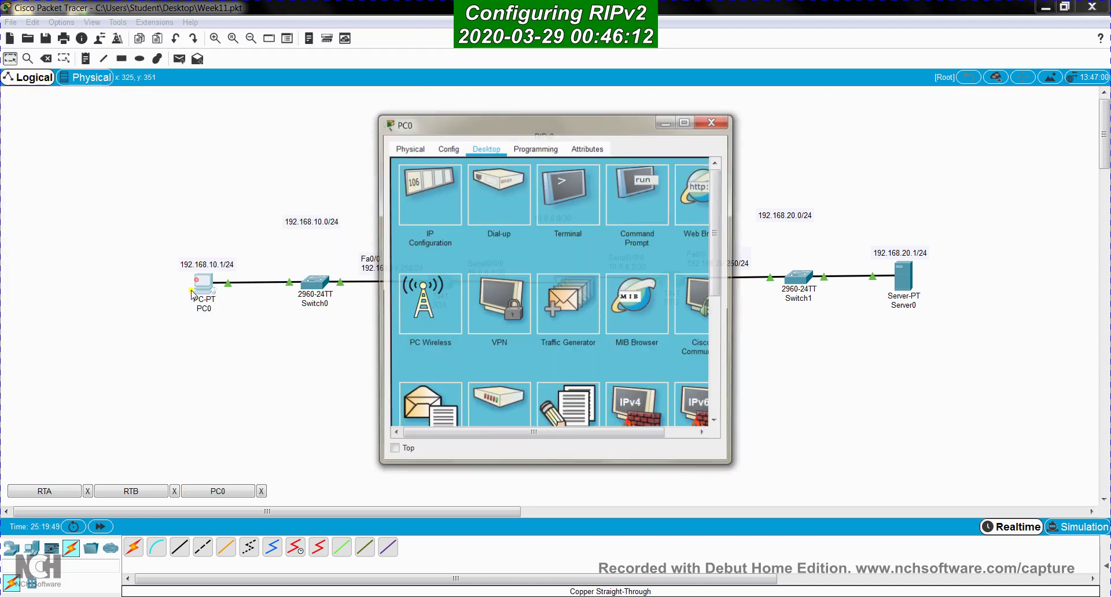
drag(631, 124, 321, 76)
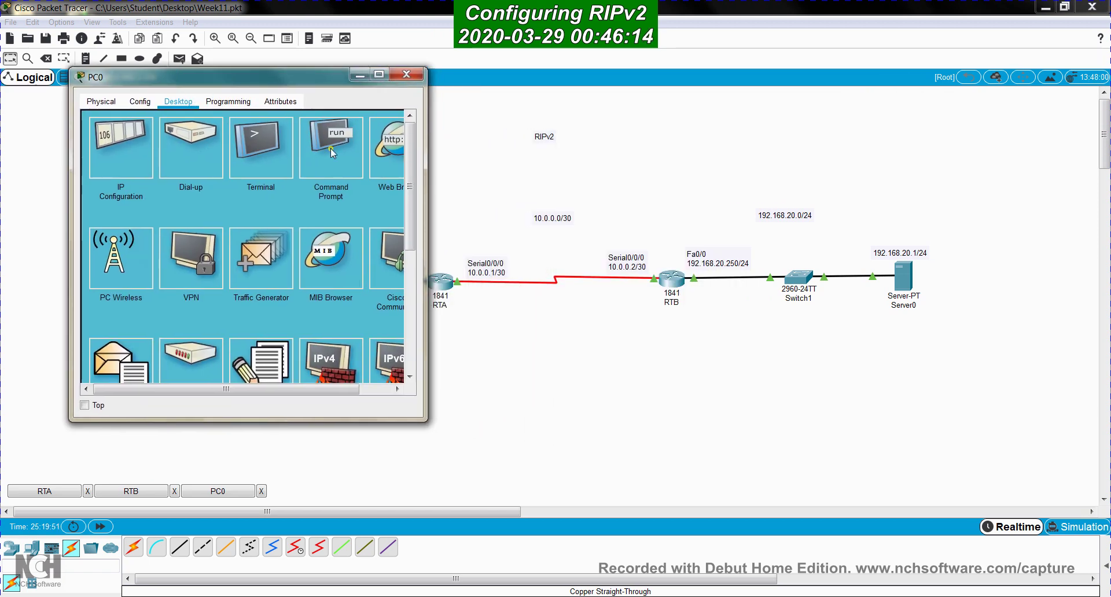
click(331, 148)
text(ipconfig)
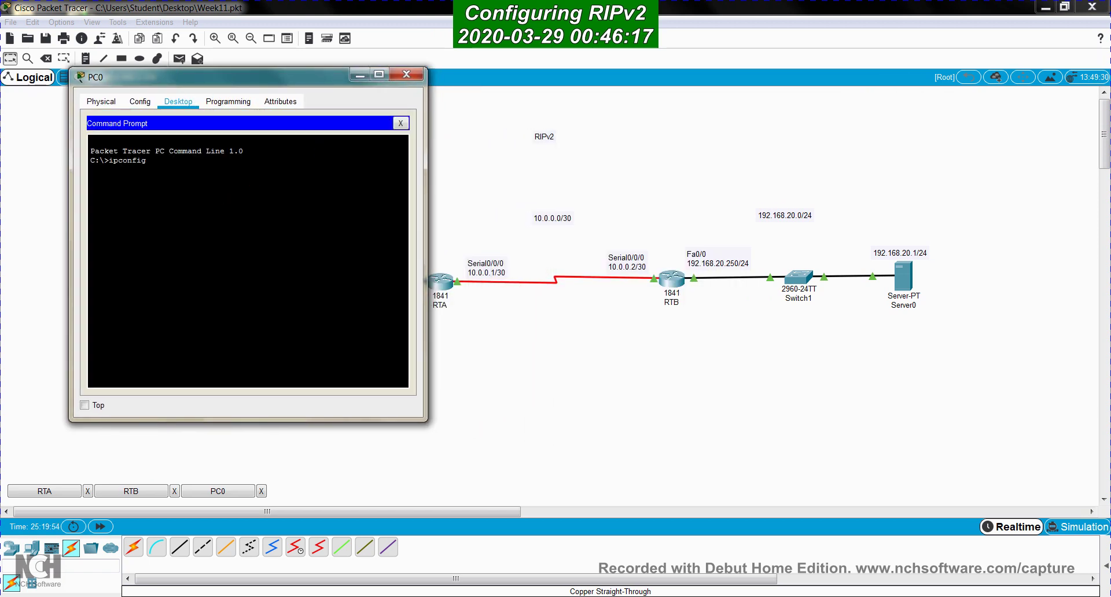
key(Return)
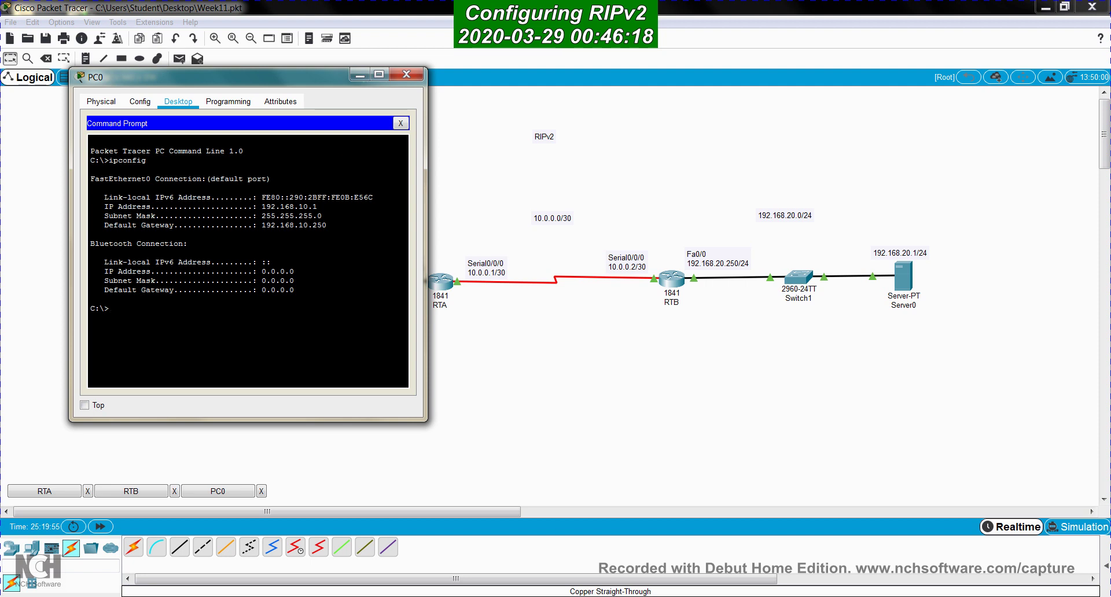
Step: Trace the route from PC0 to 192.168.20.1 with tracert, examine the hop addresses and close the command prompt
text(tracert 192.168.20.1)
key(Return)
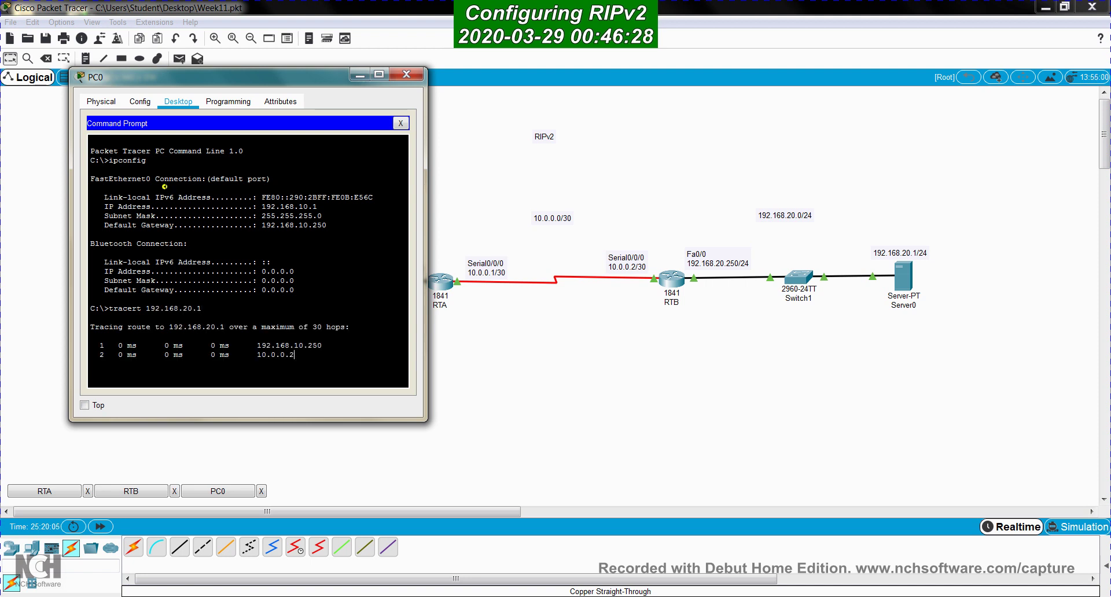
drag(254, 340, 333, 358)
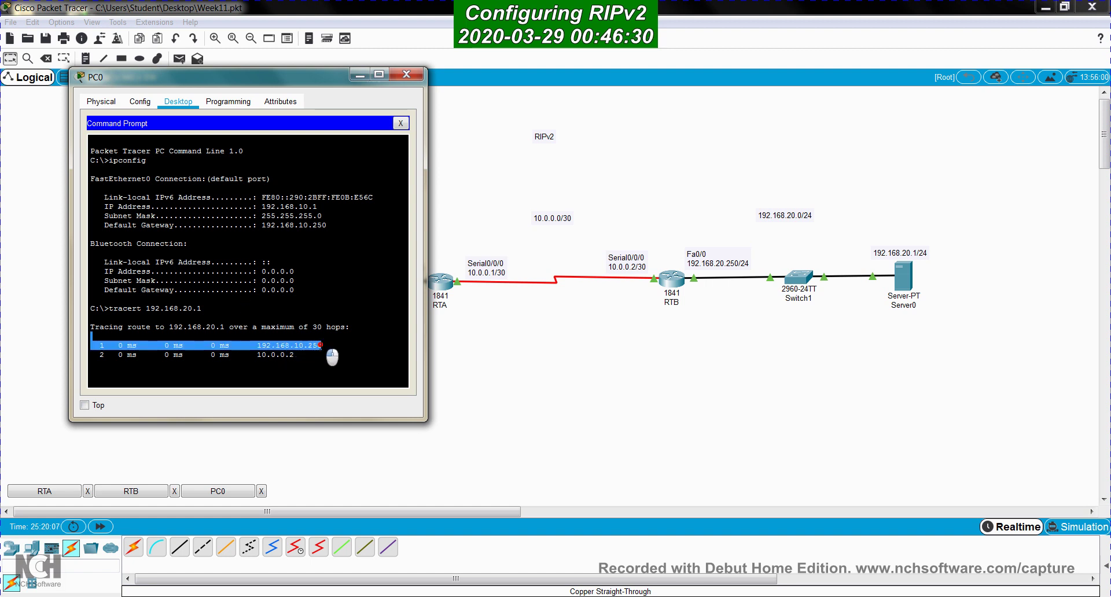
click(302, 356)
drag(259, 355, 293, 359)
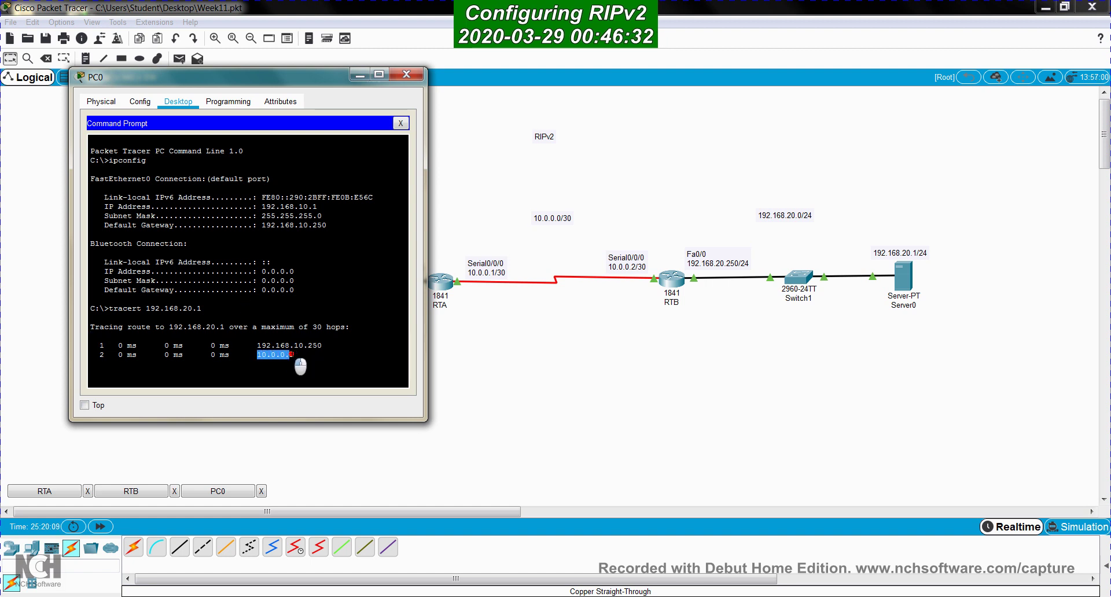
click(273, 351)
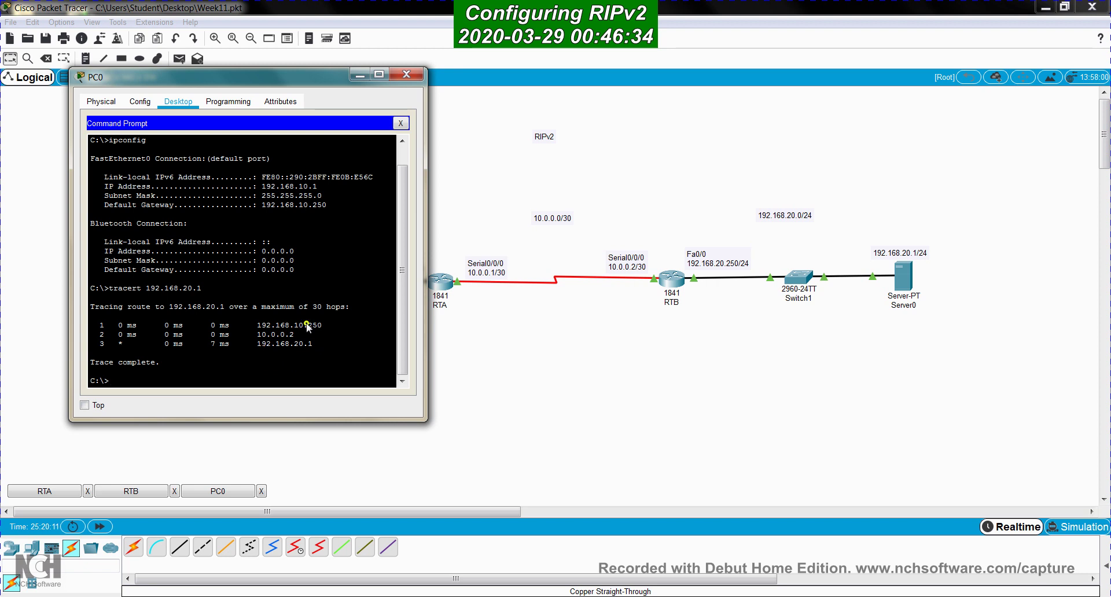
click(401, 123)
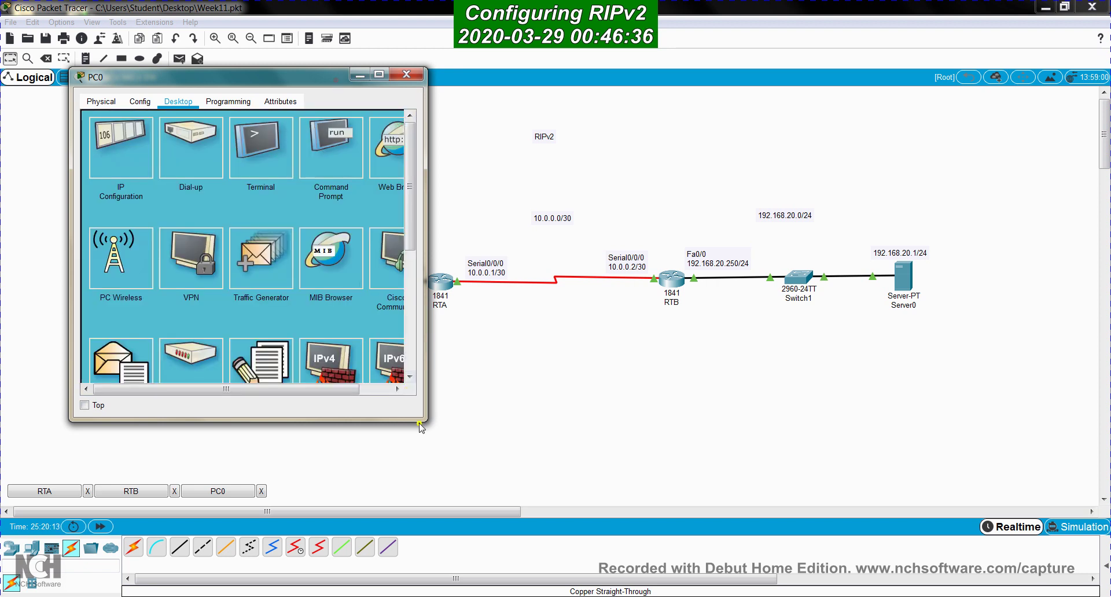
Step: Enlarge the PC0 window and browse to 192.168.20.1 in its Web Browser
drag(425, 420, 581, 440)
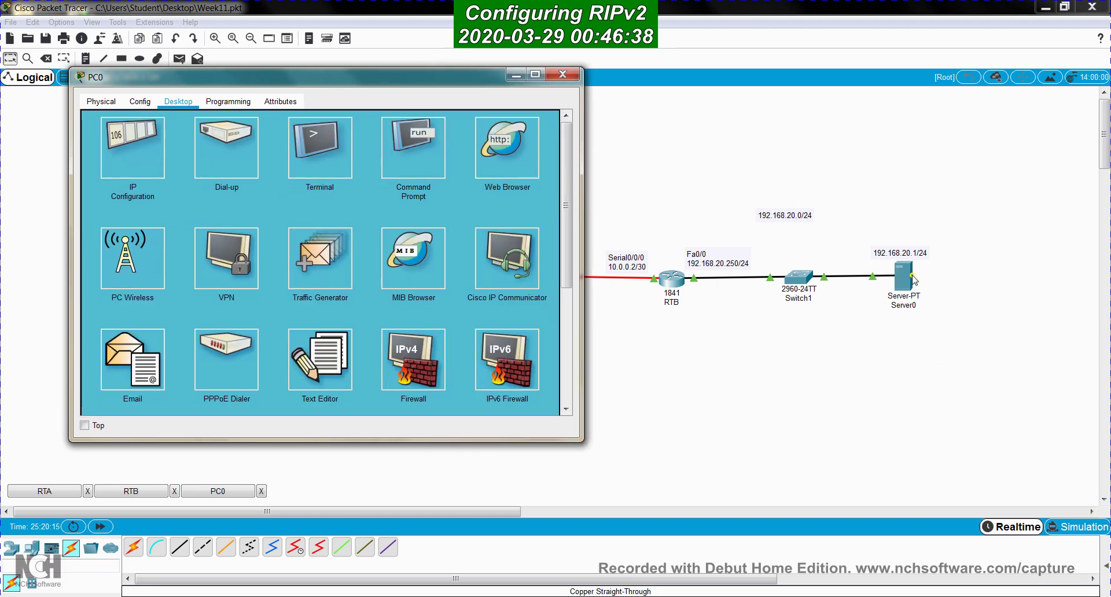
click(515, 149)
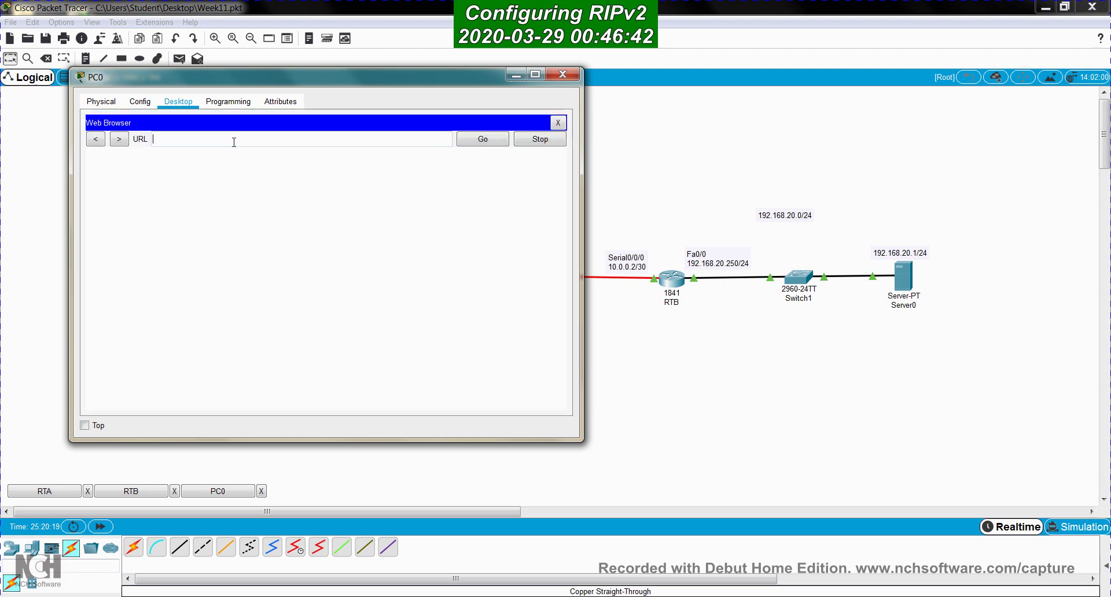
text(192.168.20.1)
key(Return)
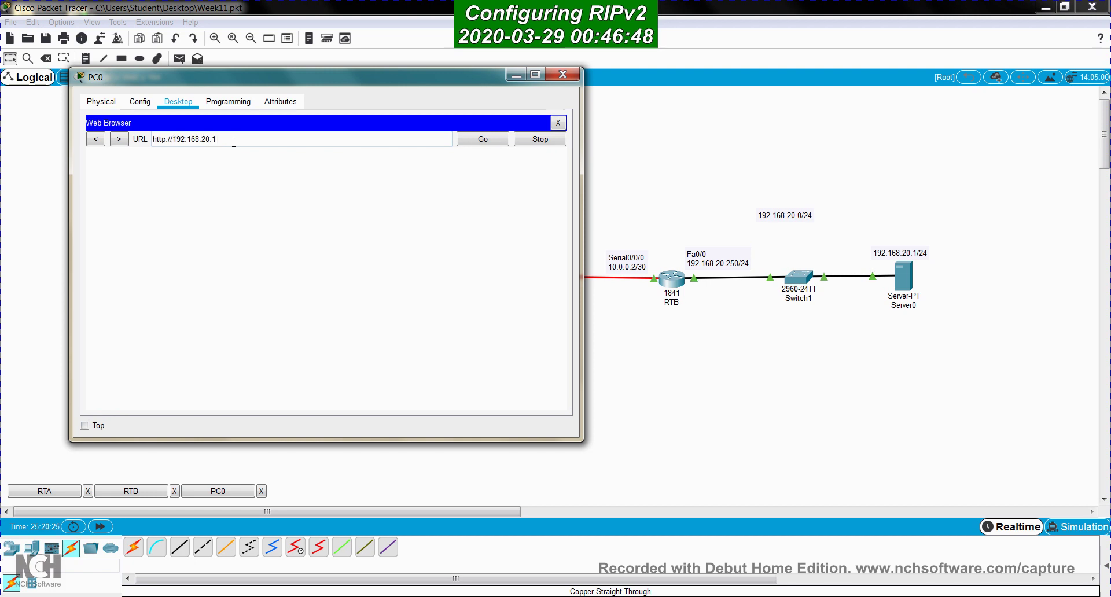